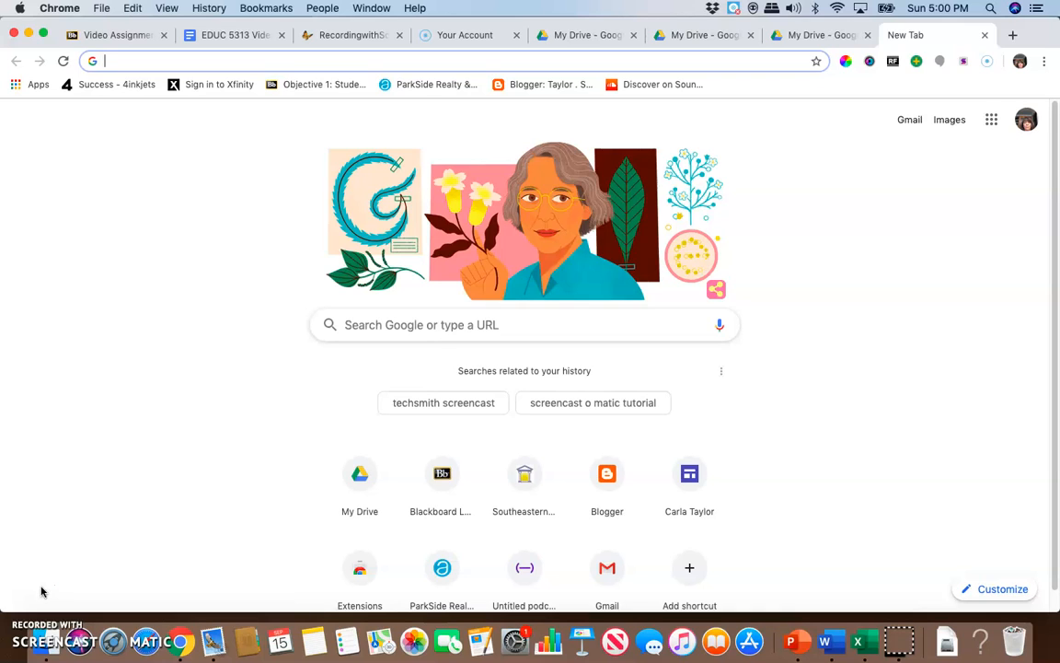
Step: Open My Drive and create a new blank Google Docs document
click(352, 490)
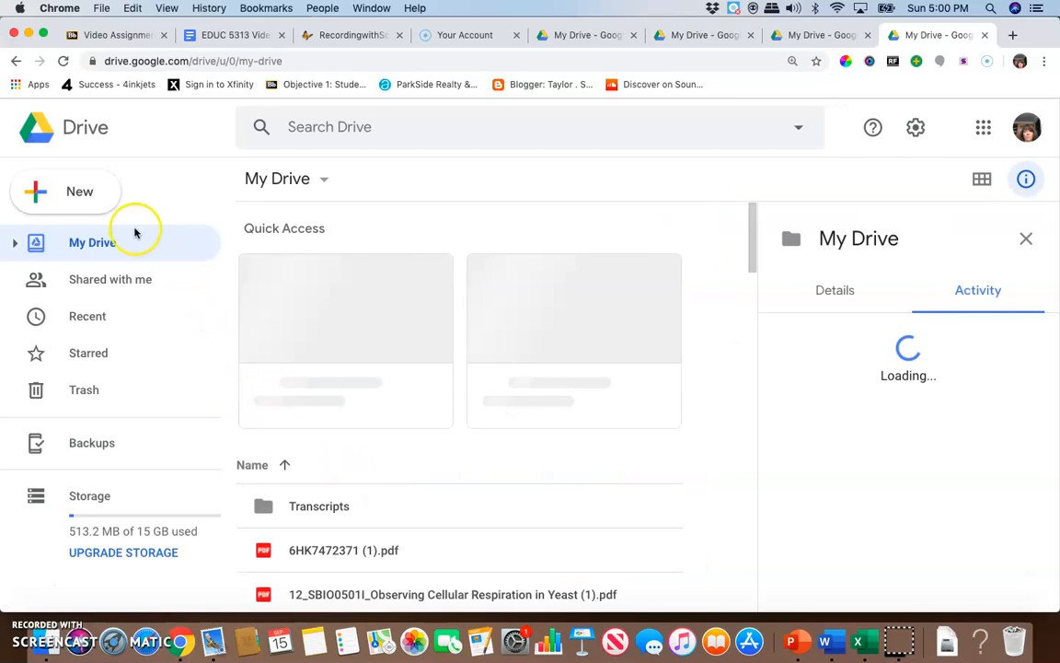
click(72, 196)
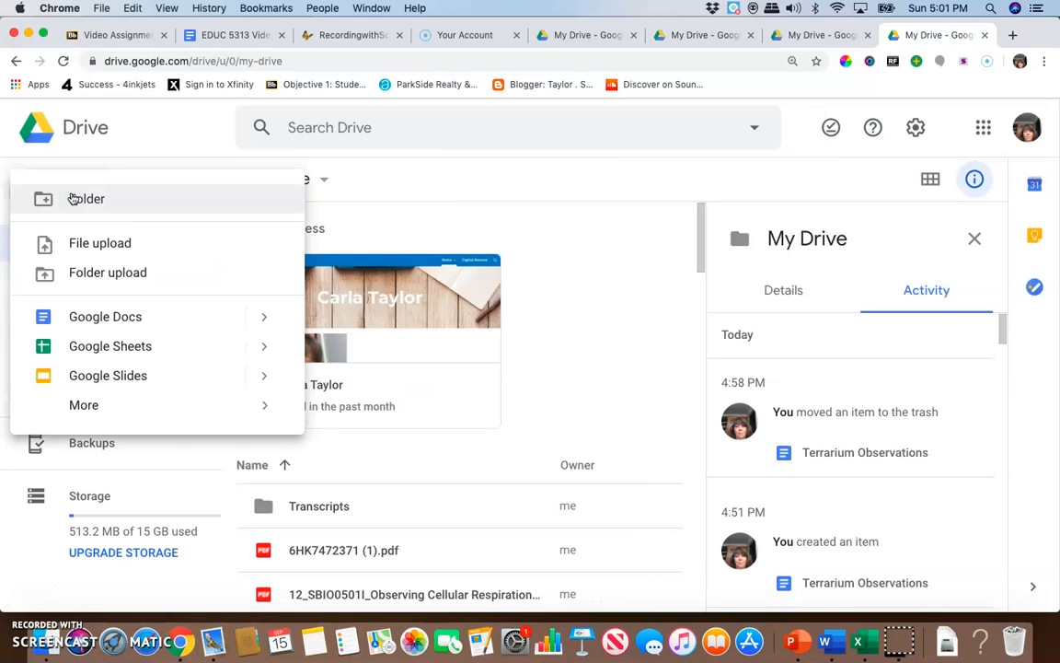
click(116, 316)
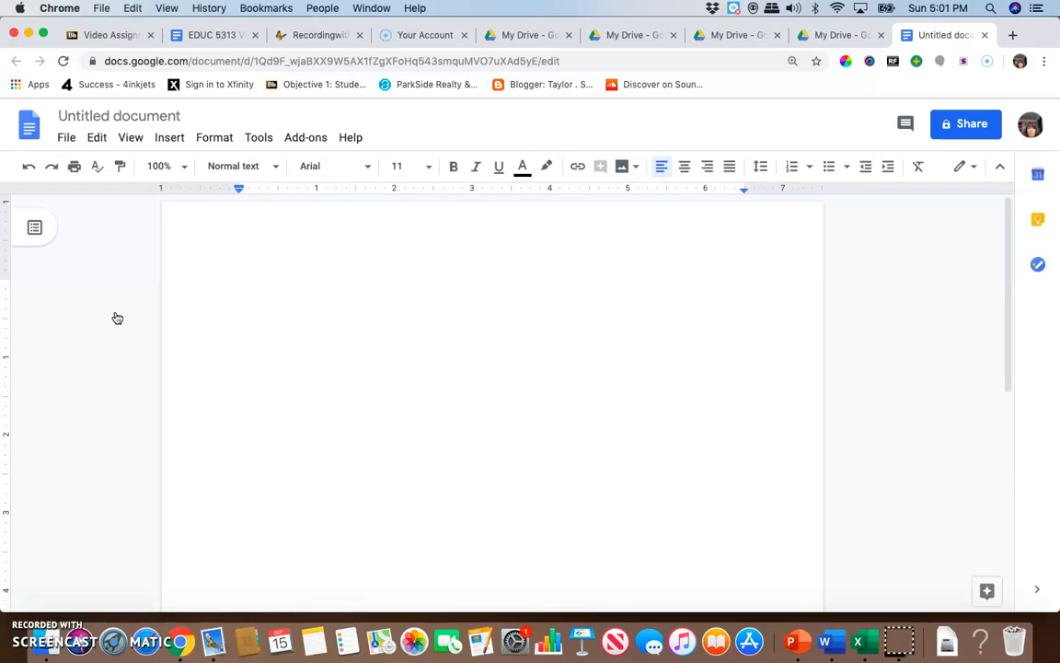
Step: Rename the untitled document to "Terrarium Observation"
click(118, 116)
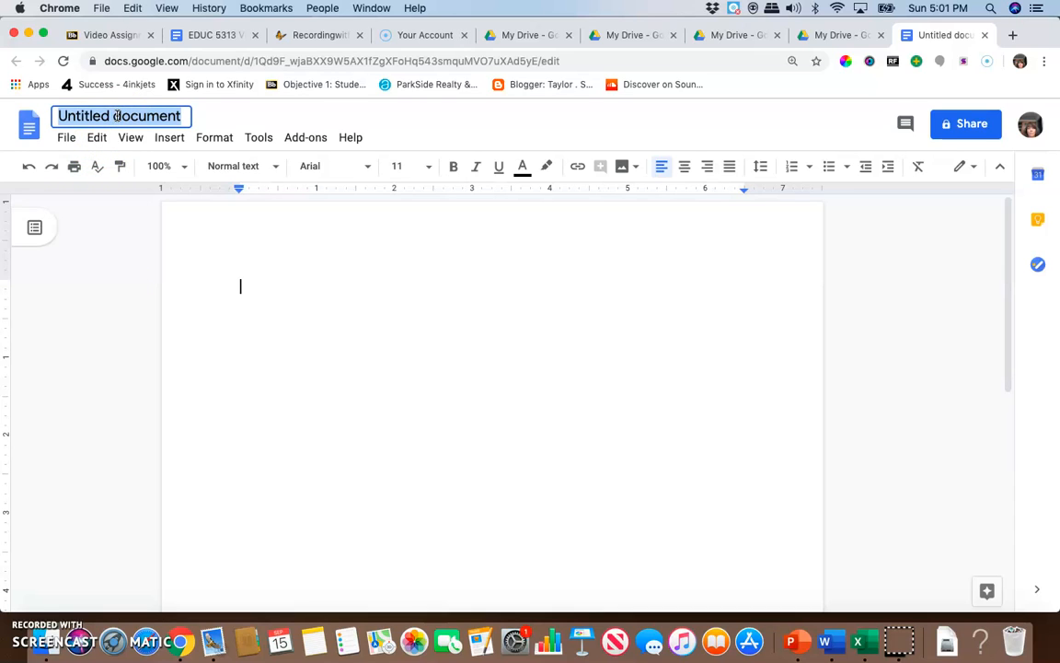
text(Te)
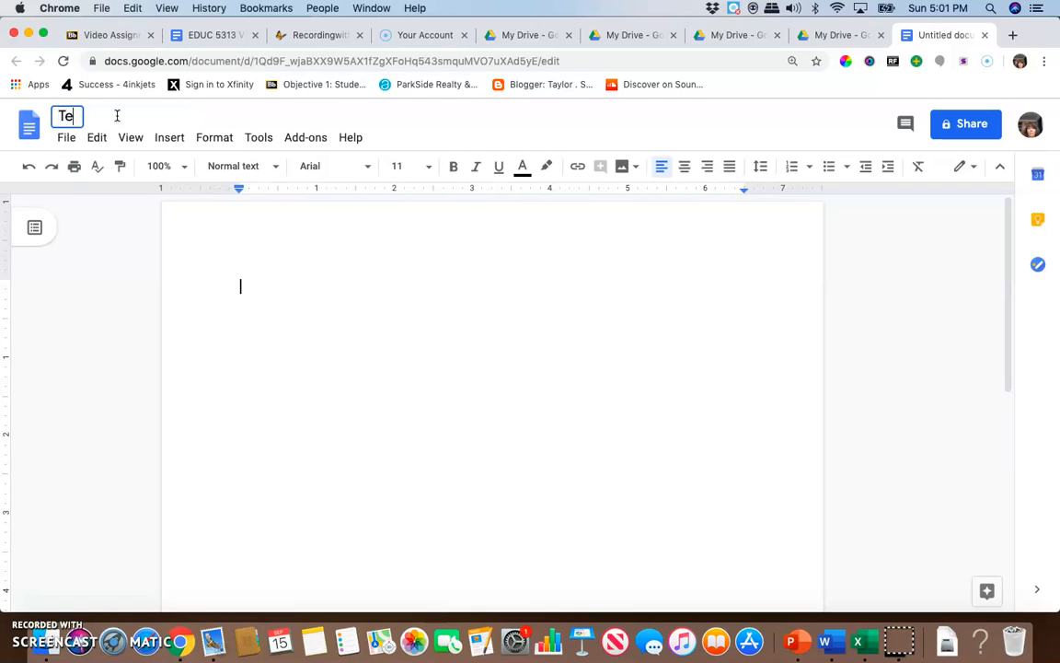
text(rrariu)
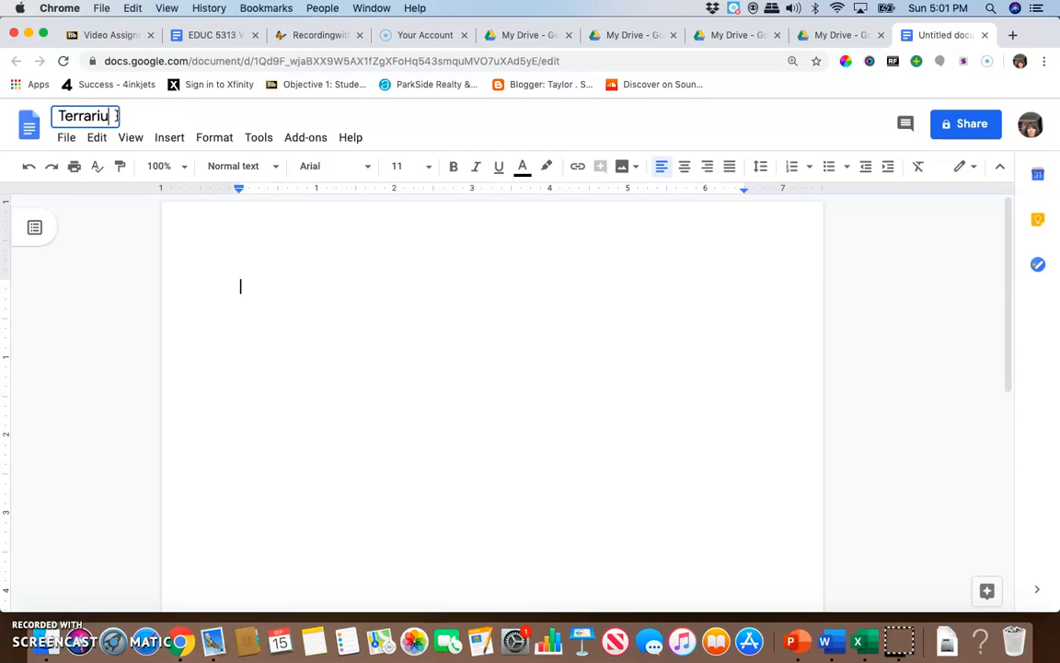
text(m Os)
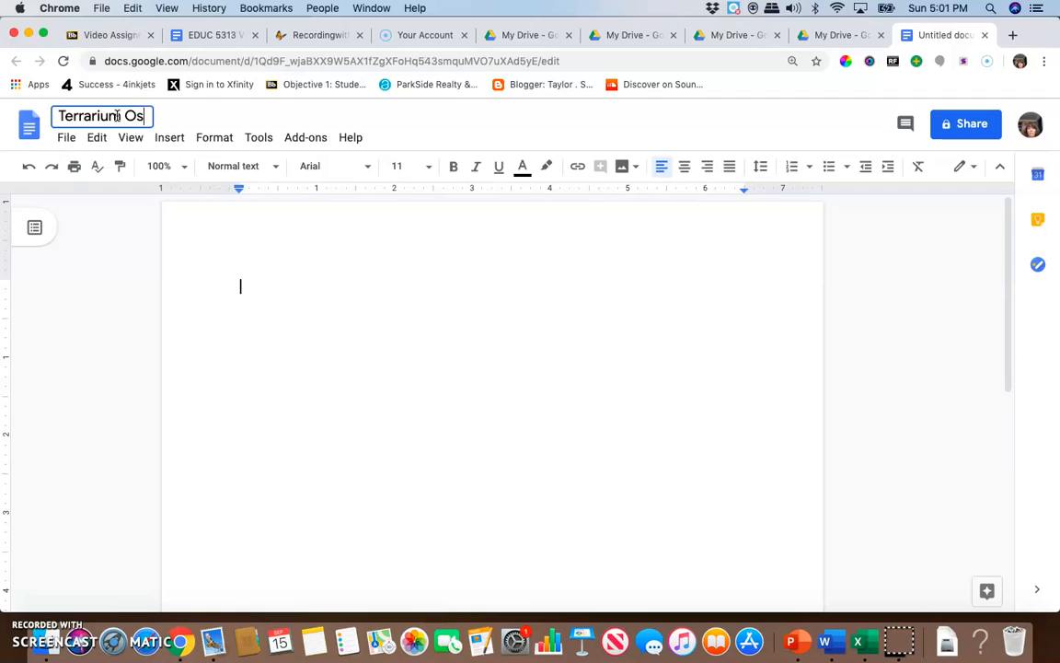
key(BackSpace)
text(bserv)
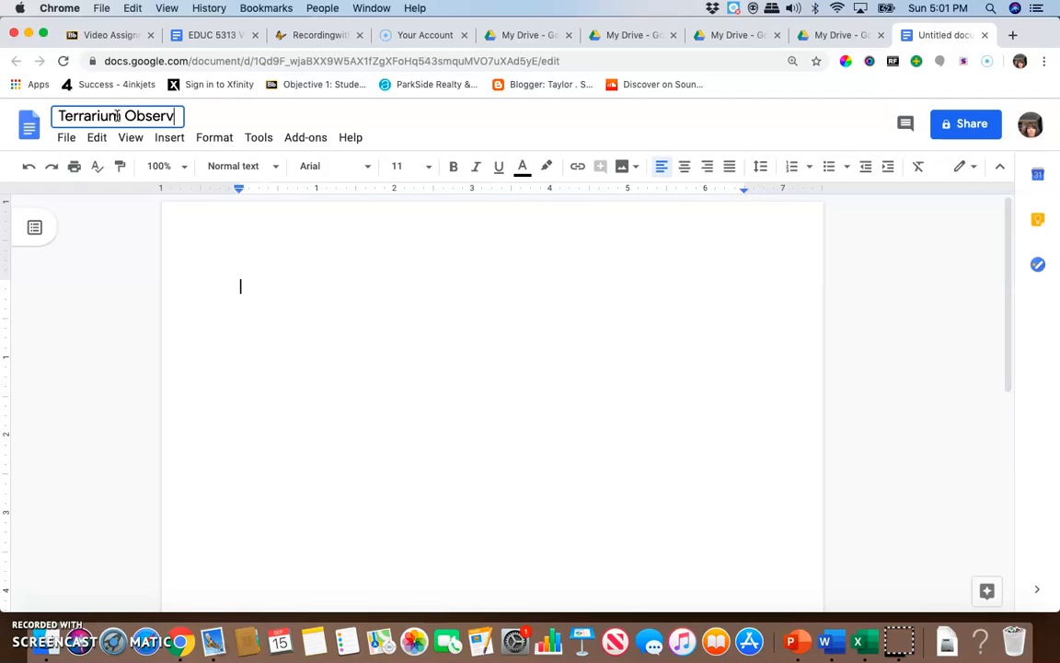
text(ation)
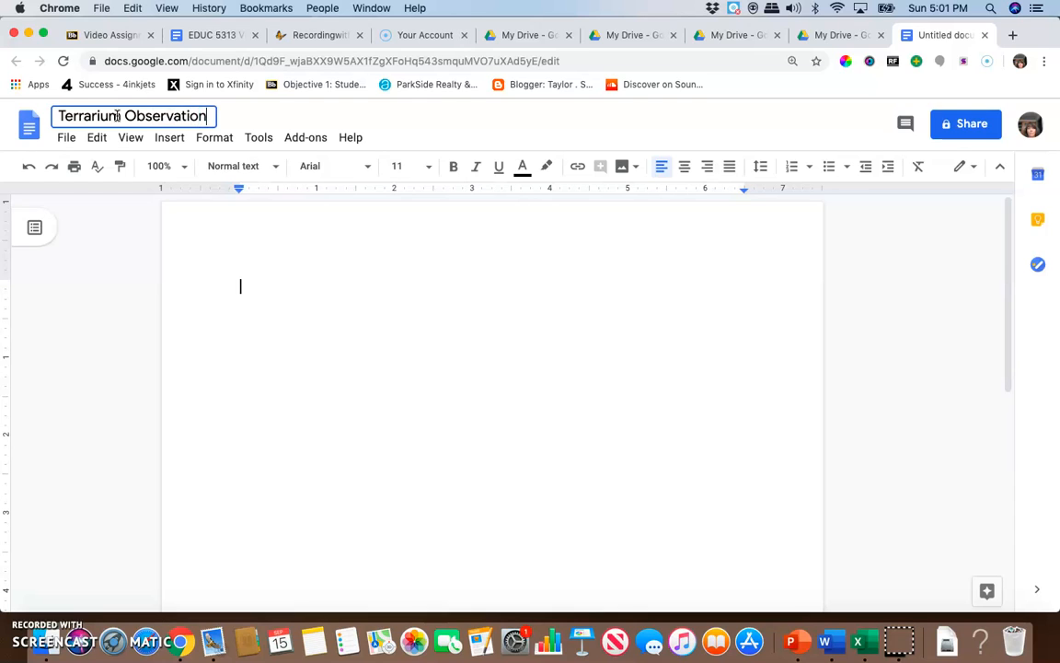
click(198, 241)
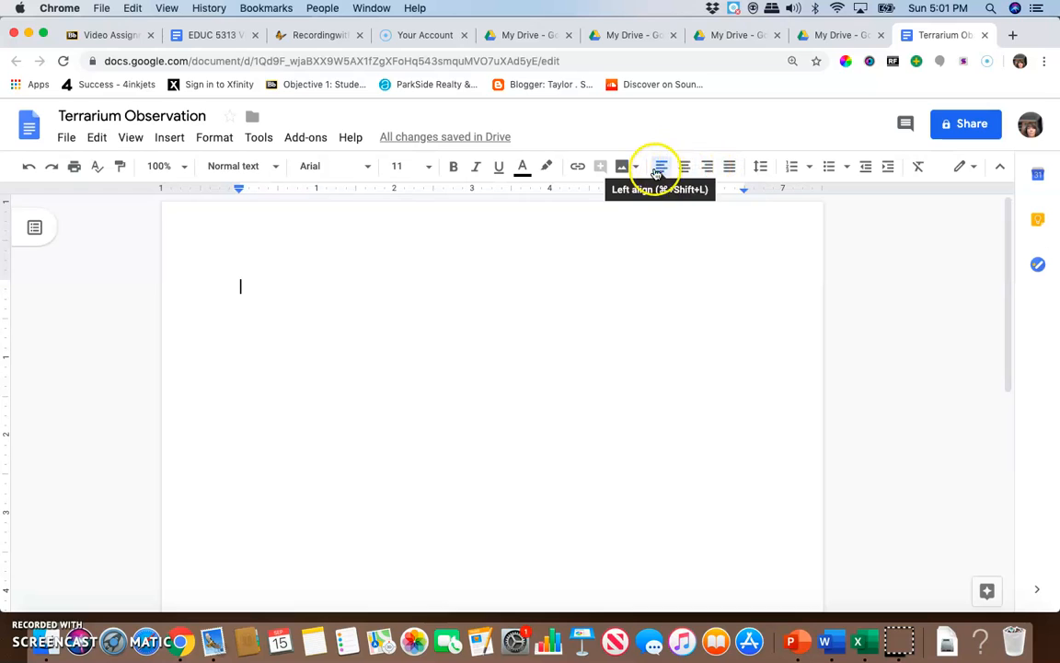
Step: Enter the author's full name right-aligned on the first line of the page and start a new line below it
click(707, 167)
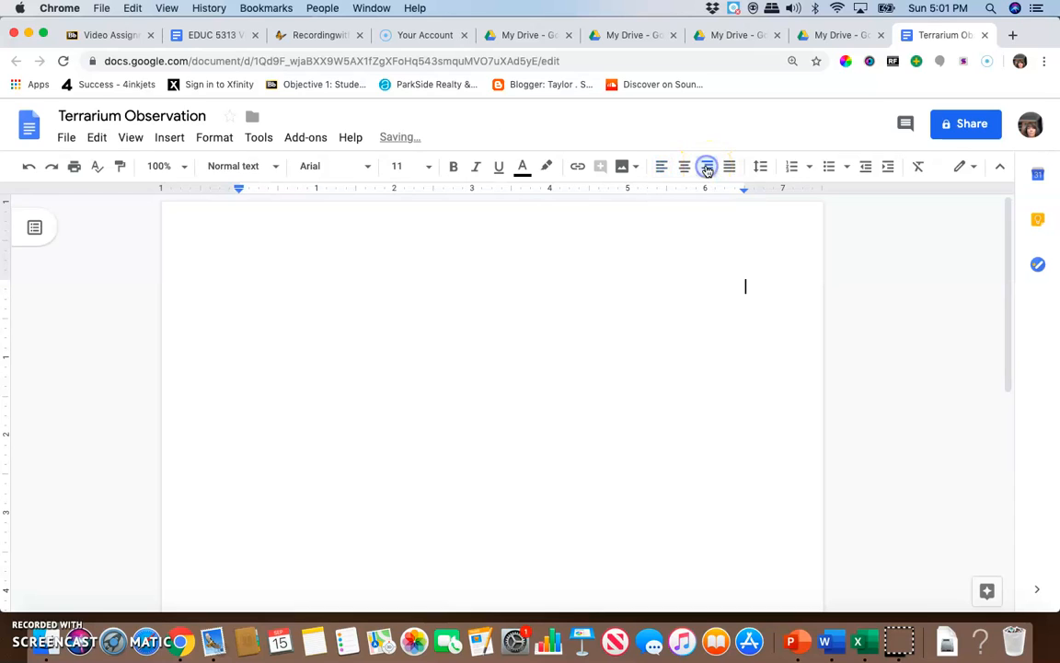
text(Carla)
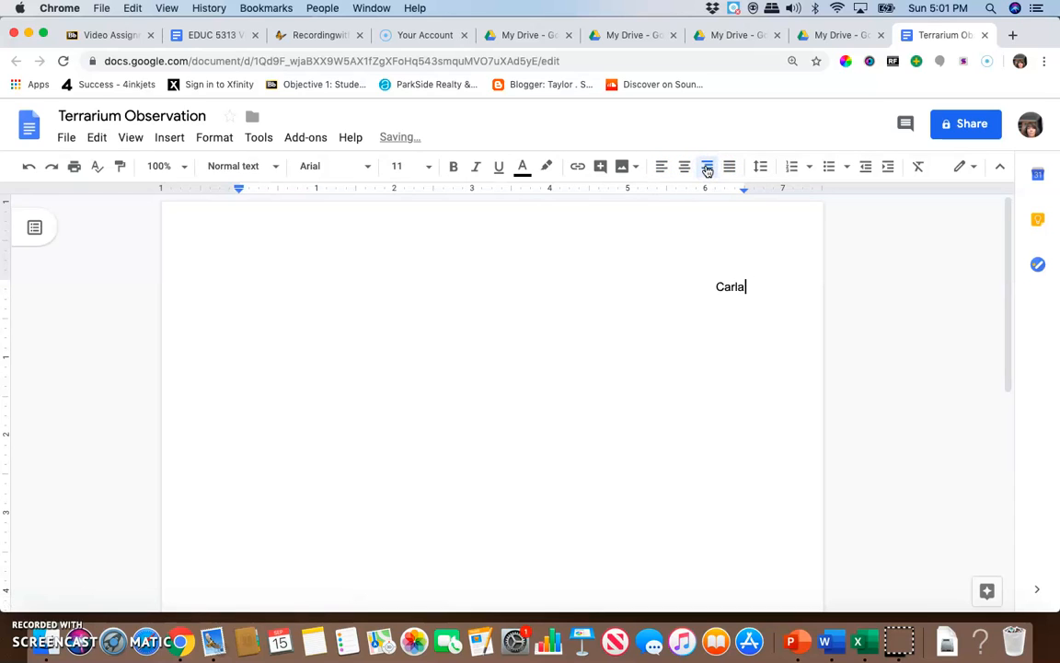
text( Taylor)
key(Return)
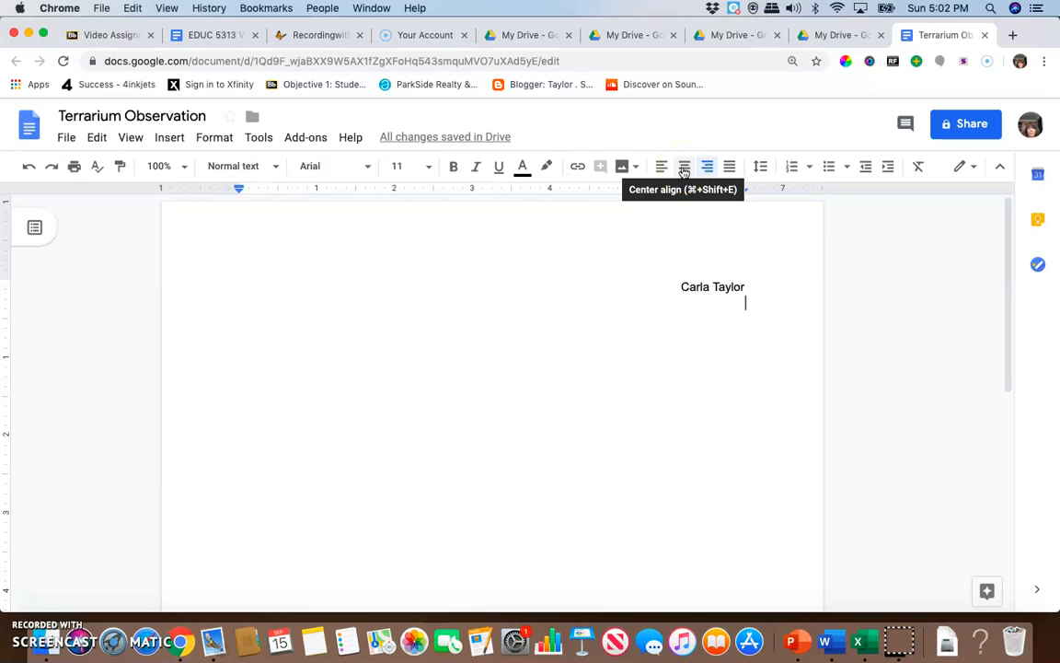
Step: Add the centered heading "Terrarium Observations" in the Title style below the name, followed by a new line
click(684, 169)
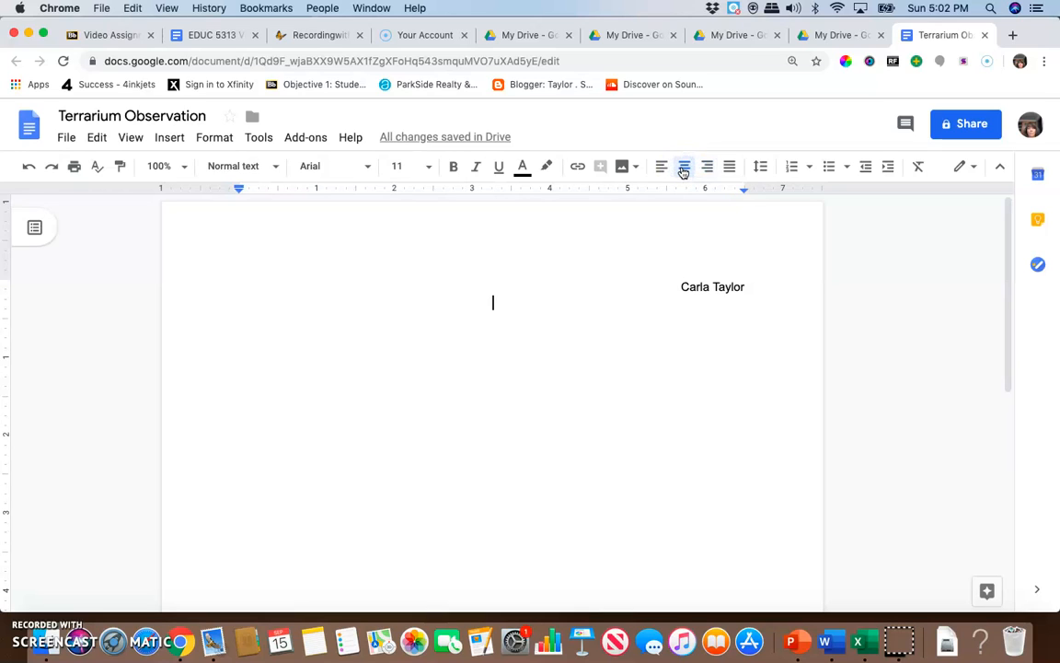
click(658, 173)
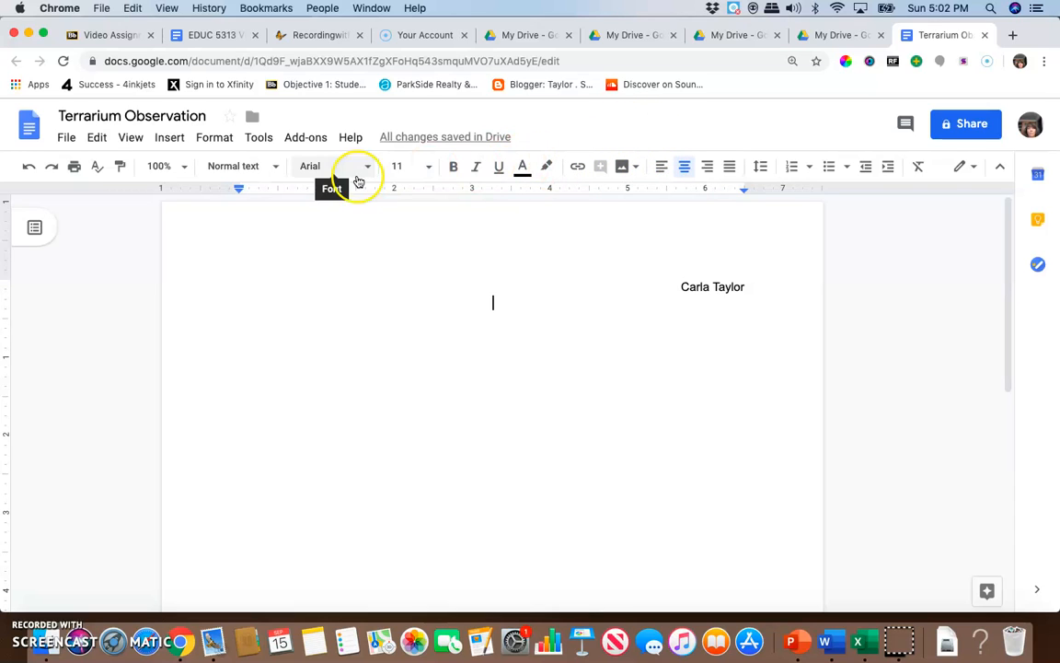
click(275, 167)
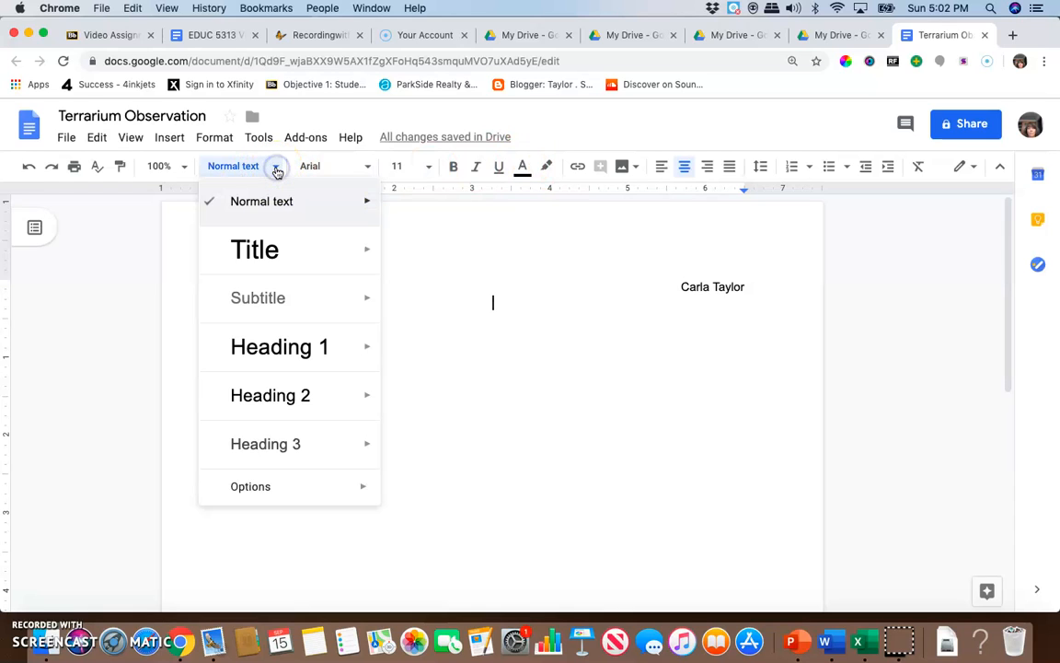
click(279, 247)
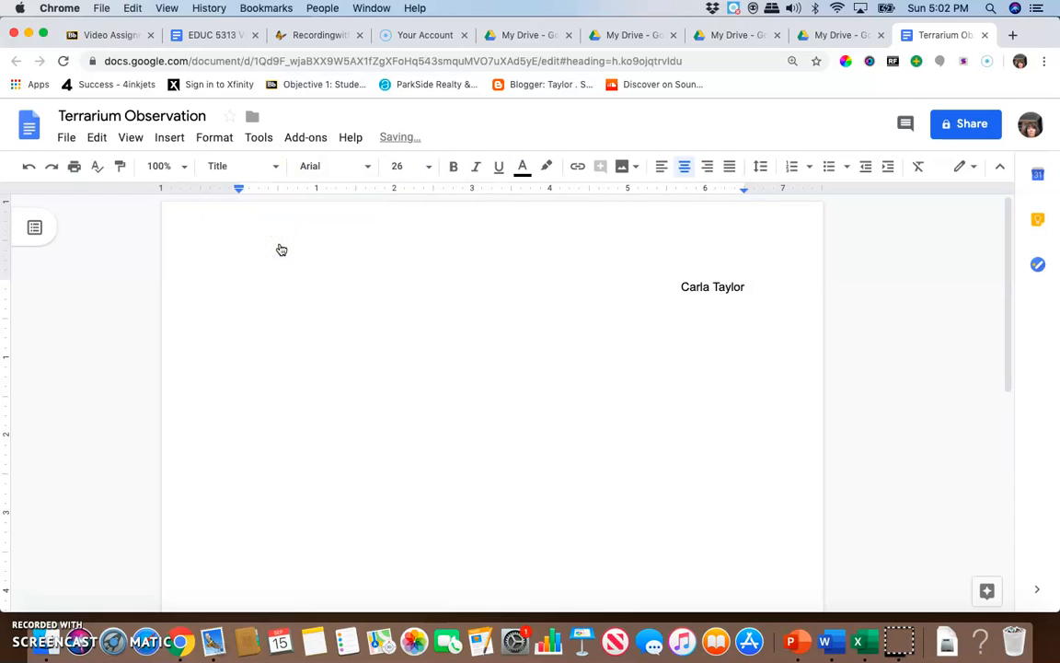
text(Terra)
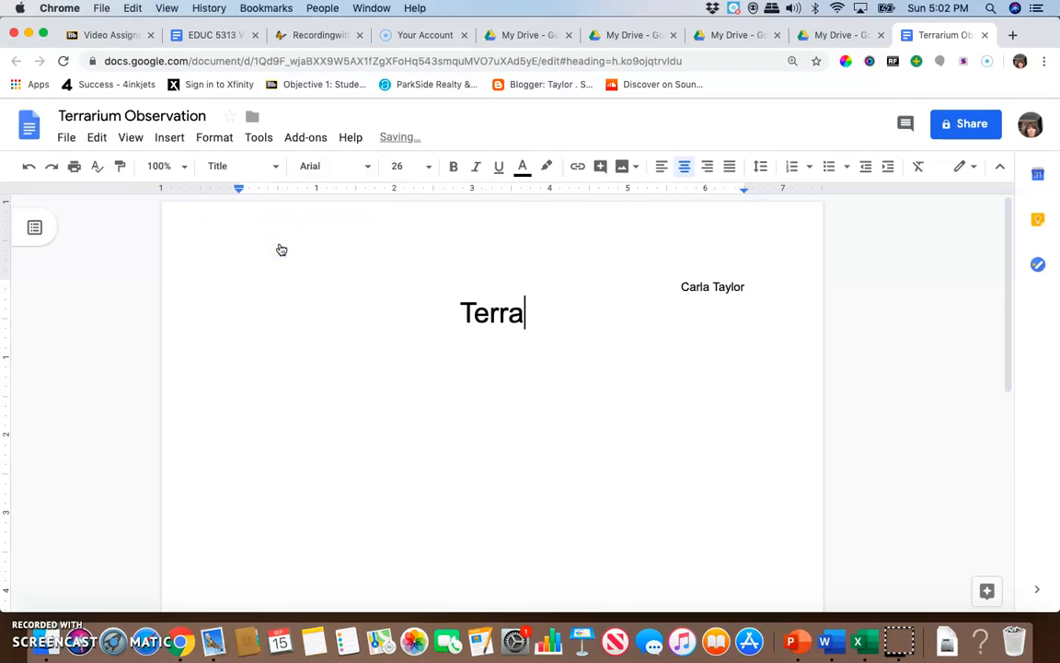
text(rfium)
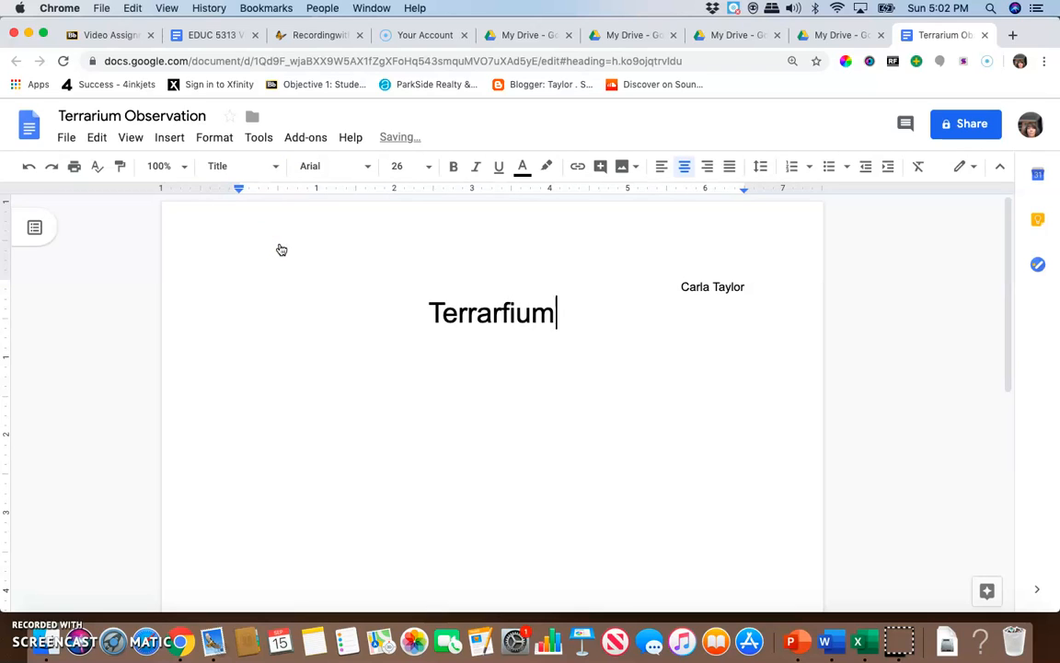
key(BackSpace)
key(BackSpace)
key(BackSpace)
key(BackSpace)
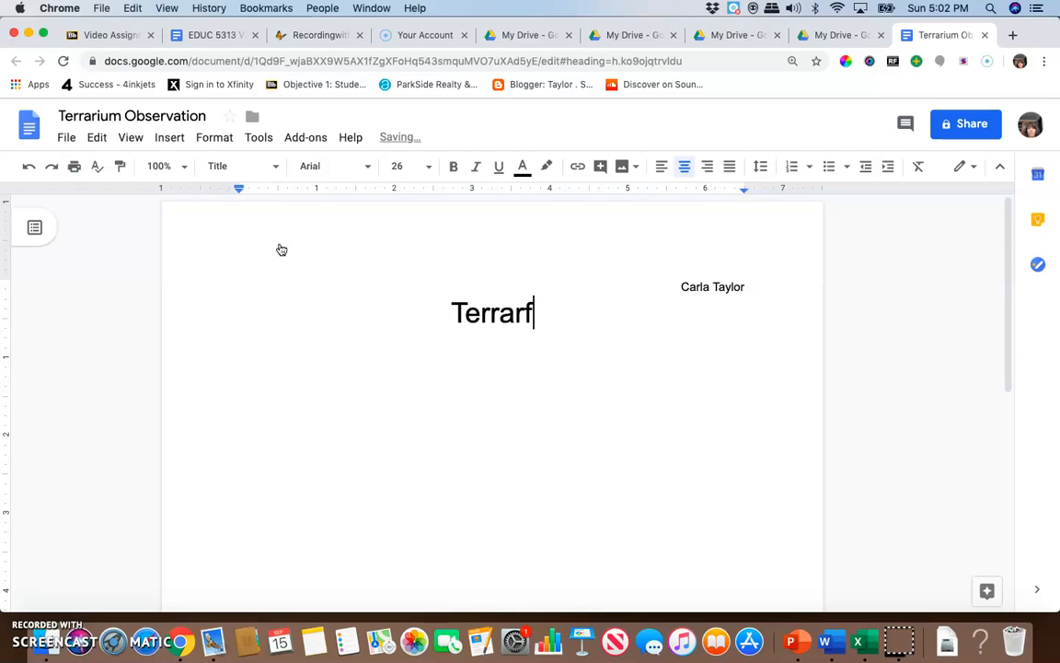
key(BackSpace)
text(i)
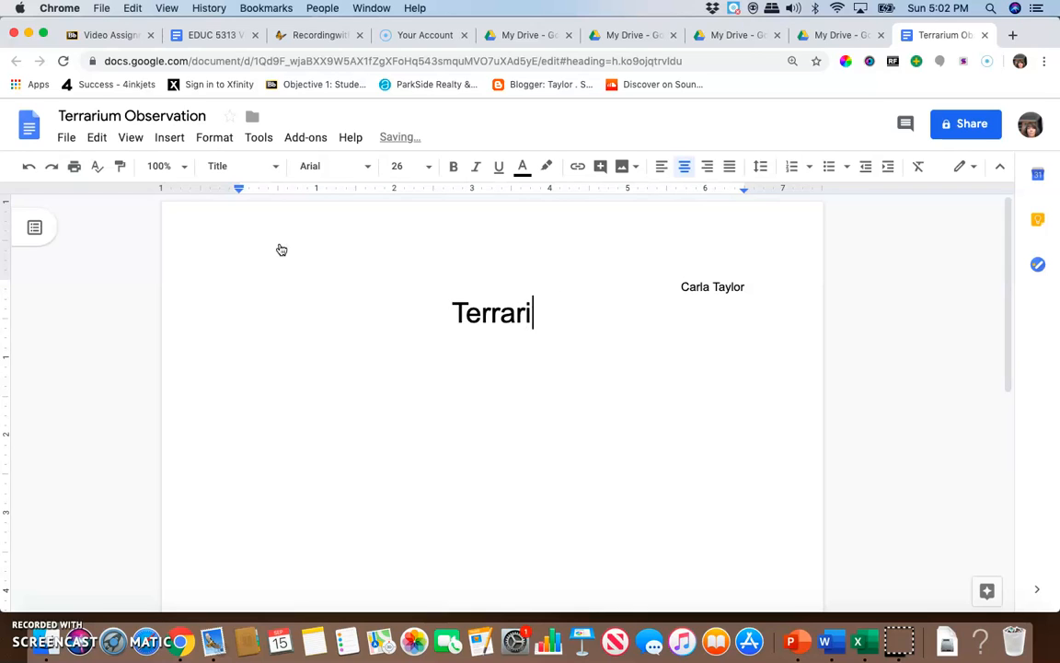
text(um )
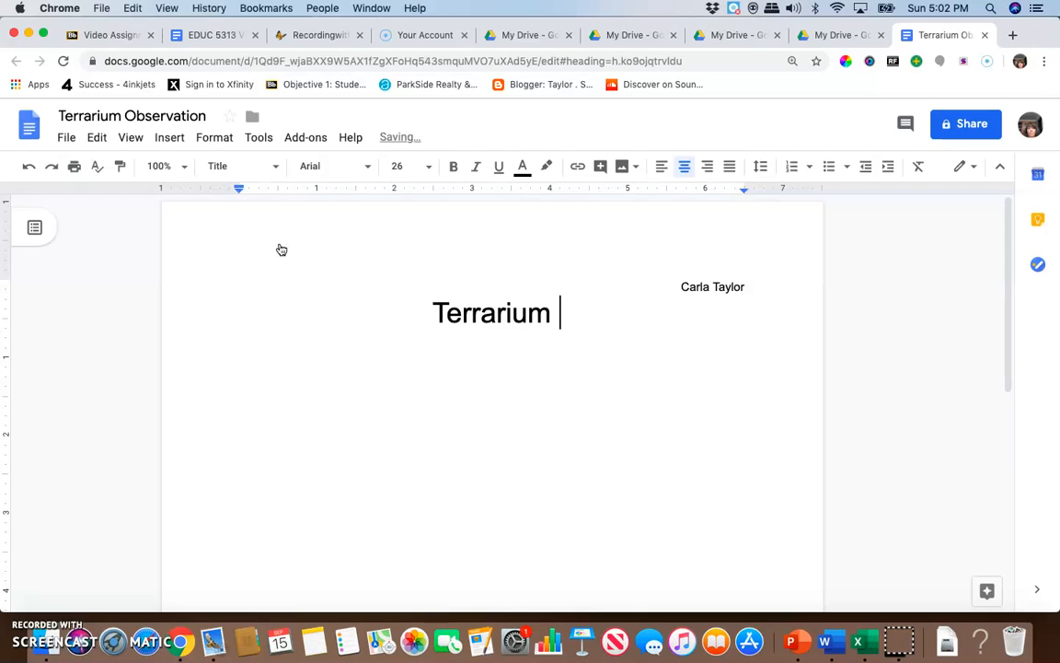
text(Observatio)
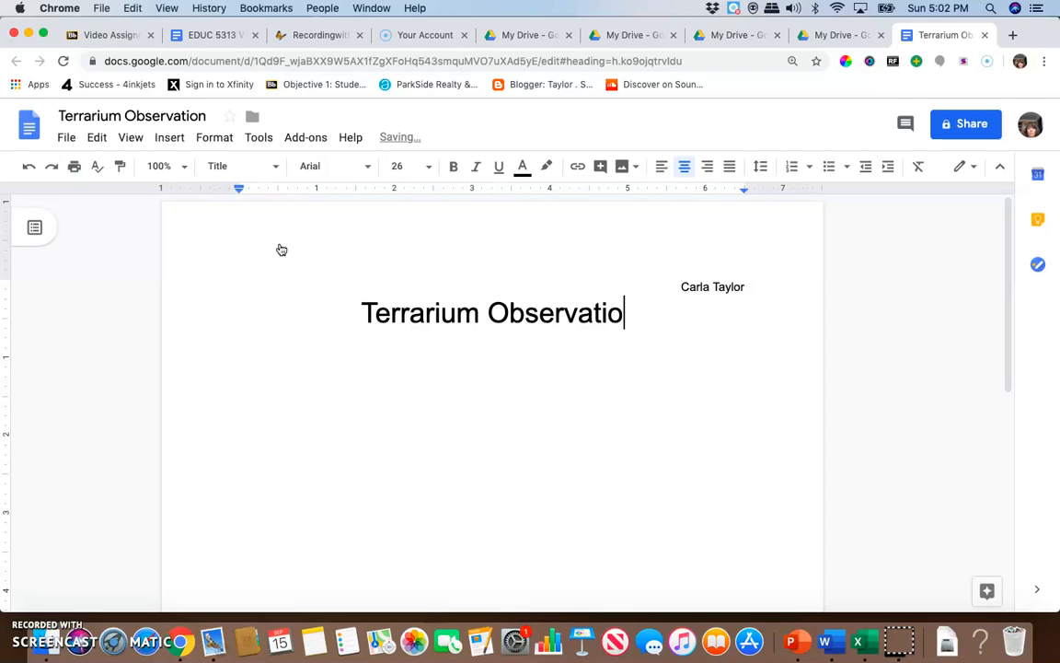
text(ns)
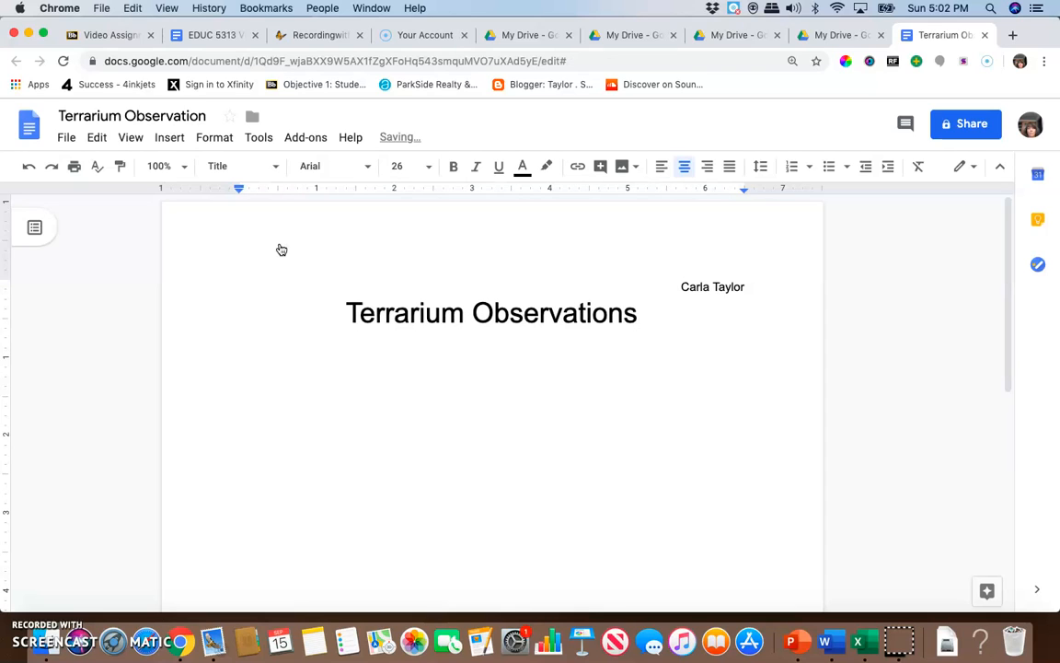
key(Return)
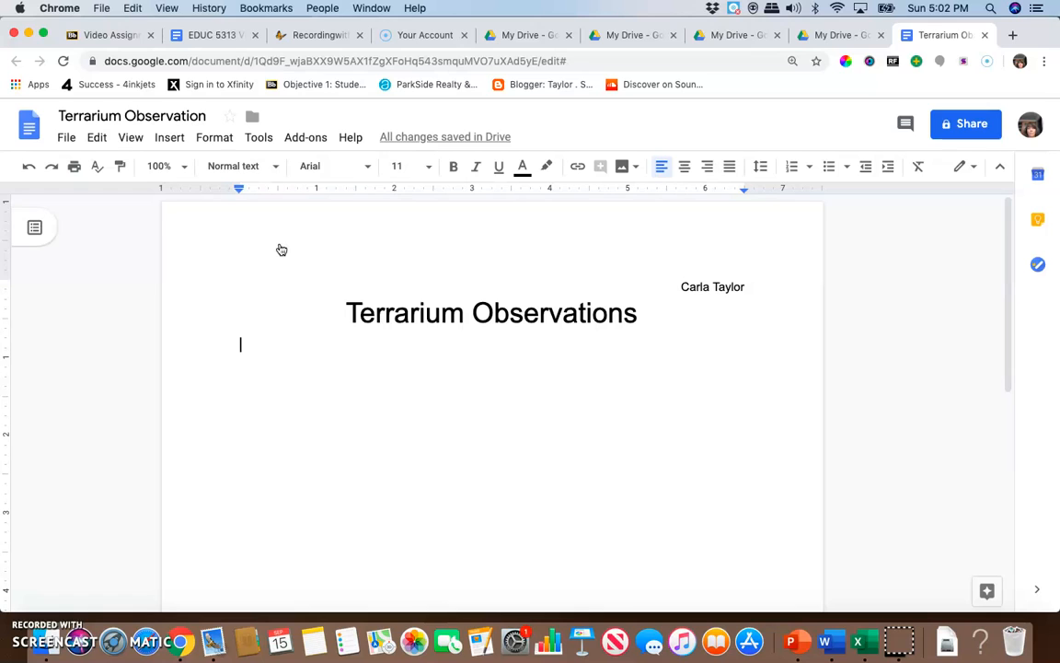
Step: Insert a two-column table with more than nine rows below the title
click(178, 143)
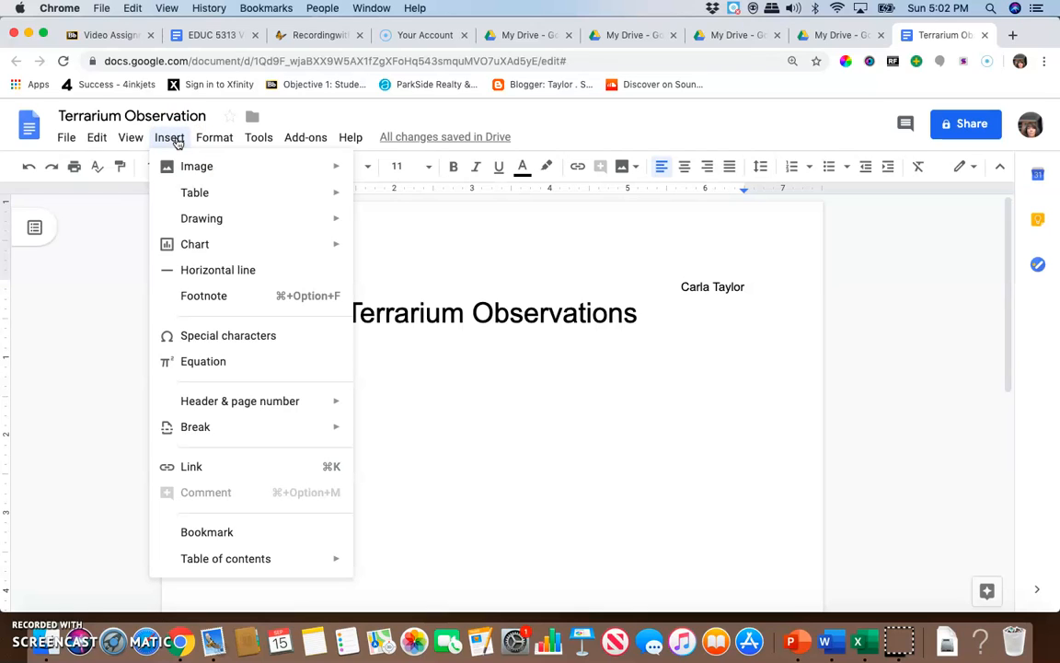
mouse_move(190, 195)
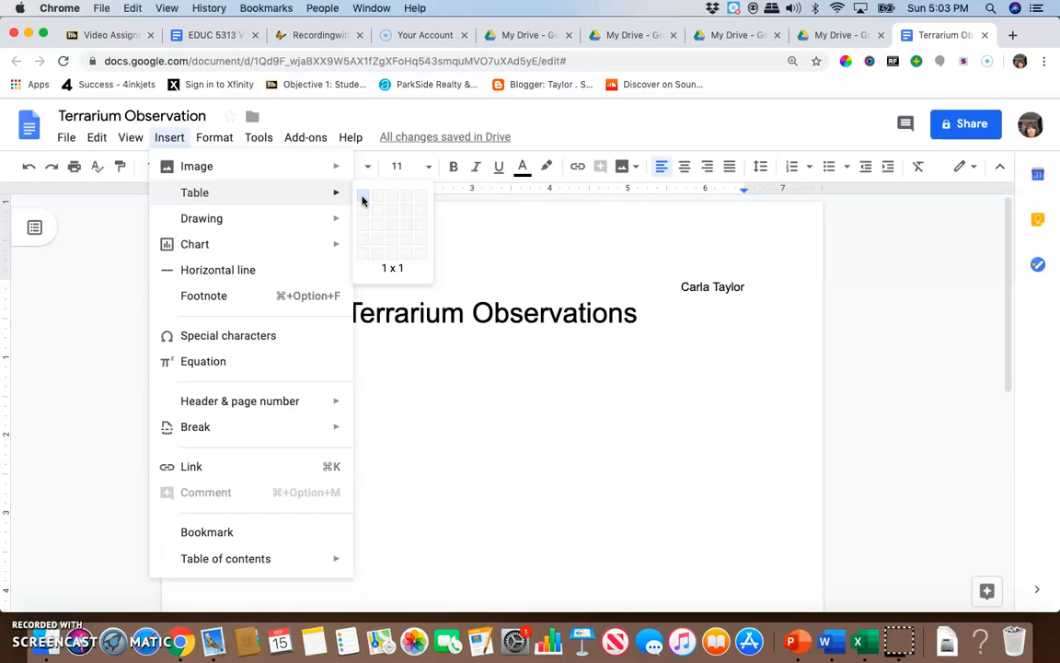
drag(362, 197, 383, 338)
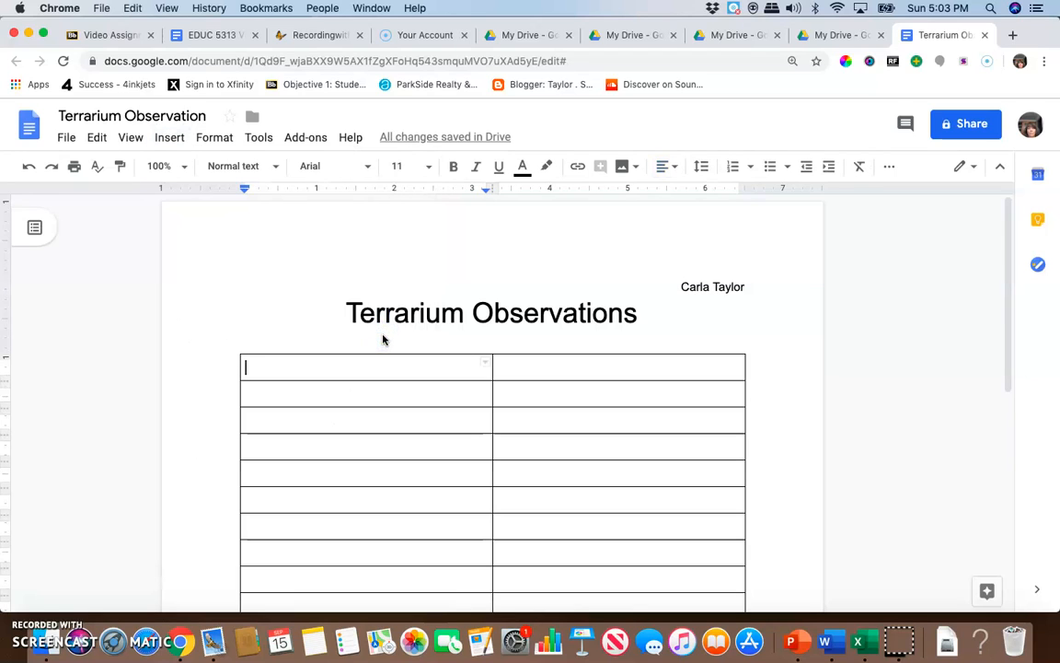
Step: Label the table's header cells "Date" and "Observations"
text(DAte)
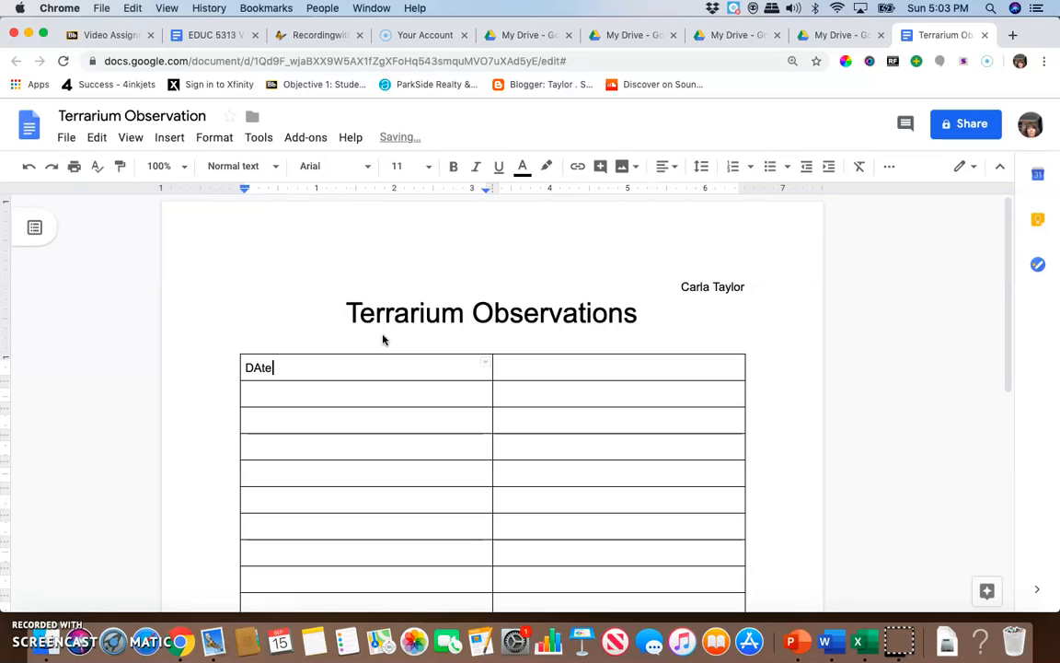
key(BackSpace)
key(BackSpace)
key(BackSpace)
text(ate)
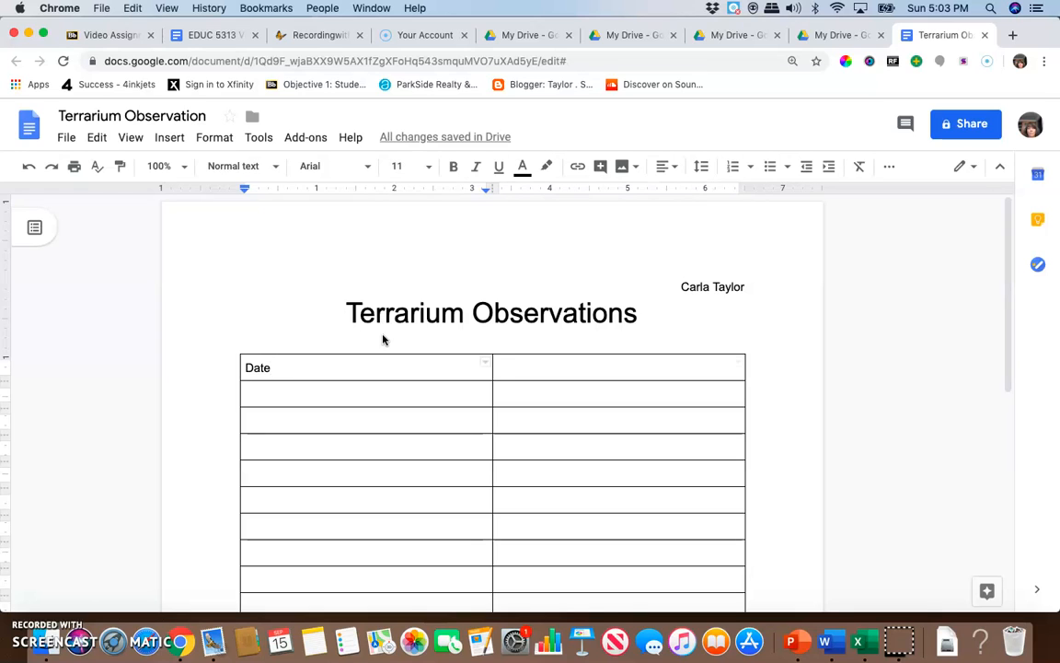
key(Tab)
text(Observations)
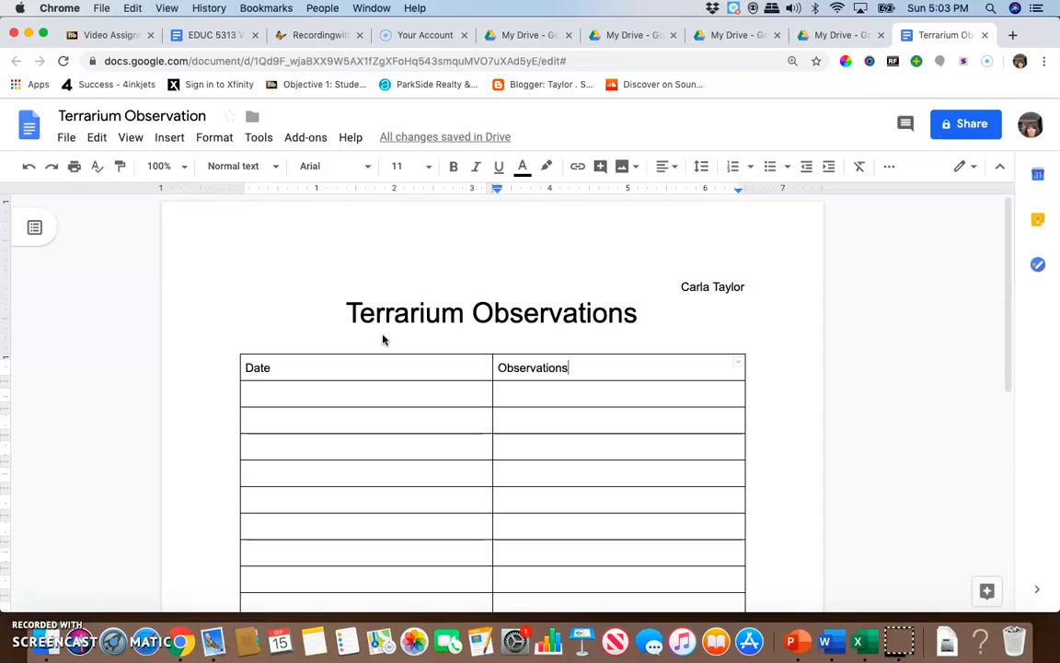
Step: Narrow the Date column to about 1 inch and enter 09/10/19 in its first row below the header
click(492, 367)
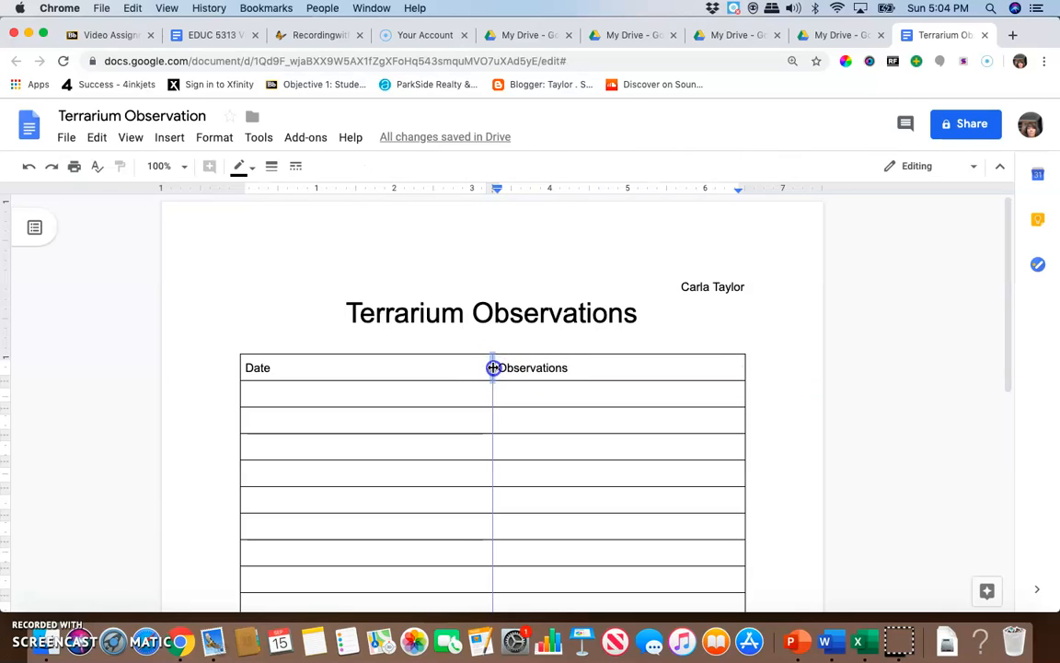
drag(491, 367, 322, 361)
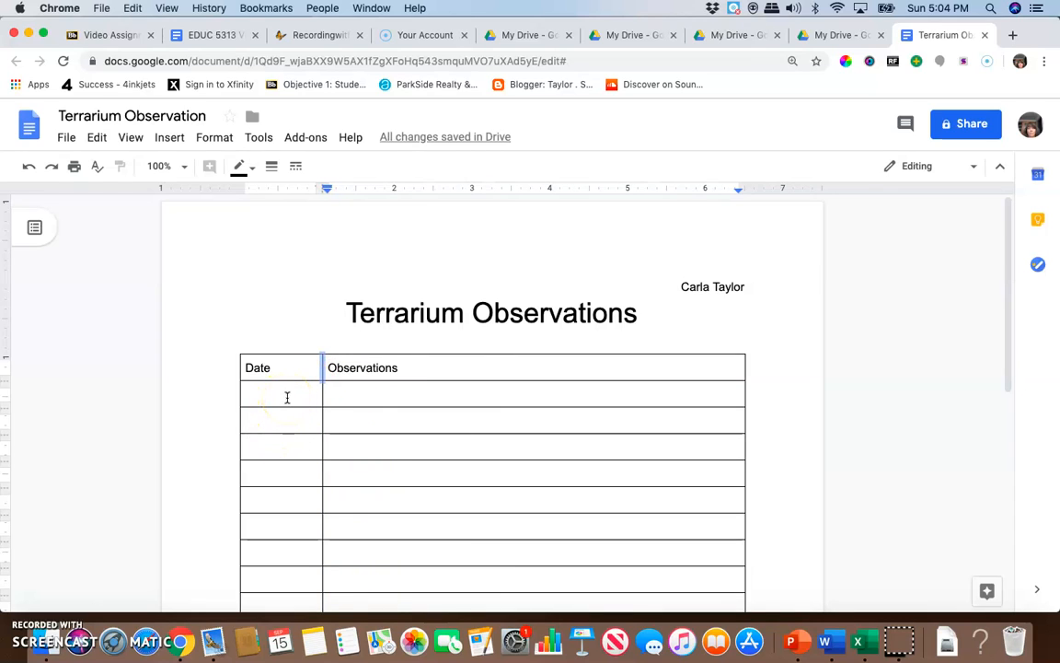
click(287, 396)
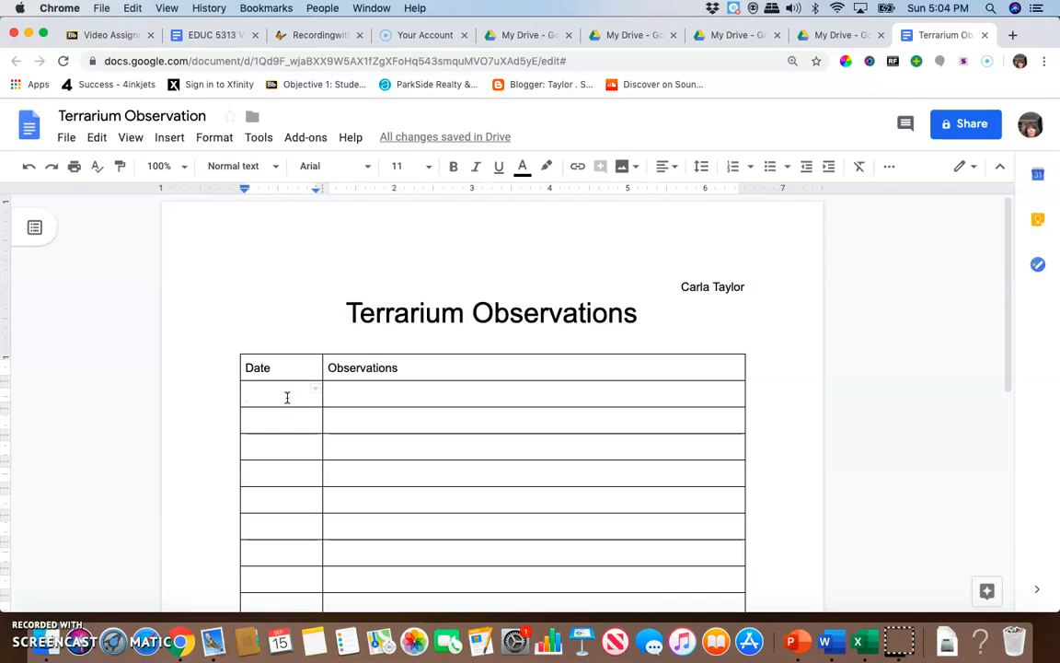
text(09/10/19)
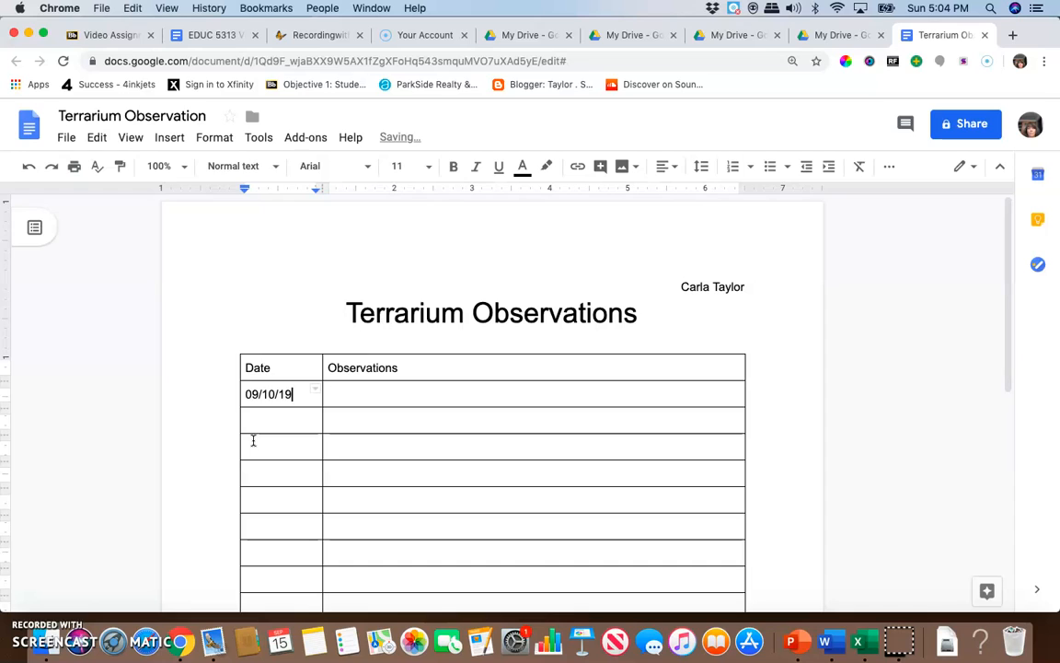
Step: Enter the 09/10/19 observation "Creation: 2 cm charcoal, 2 cm gravel, 3 inches of soil, 3 crickets, 5 plant pods, water in a 20 oz. plastic bottle."
key(Tab)
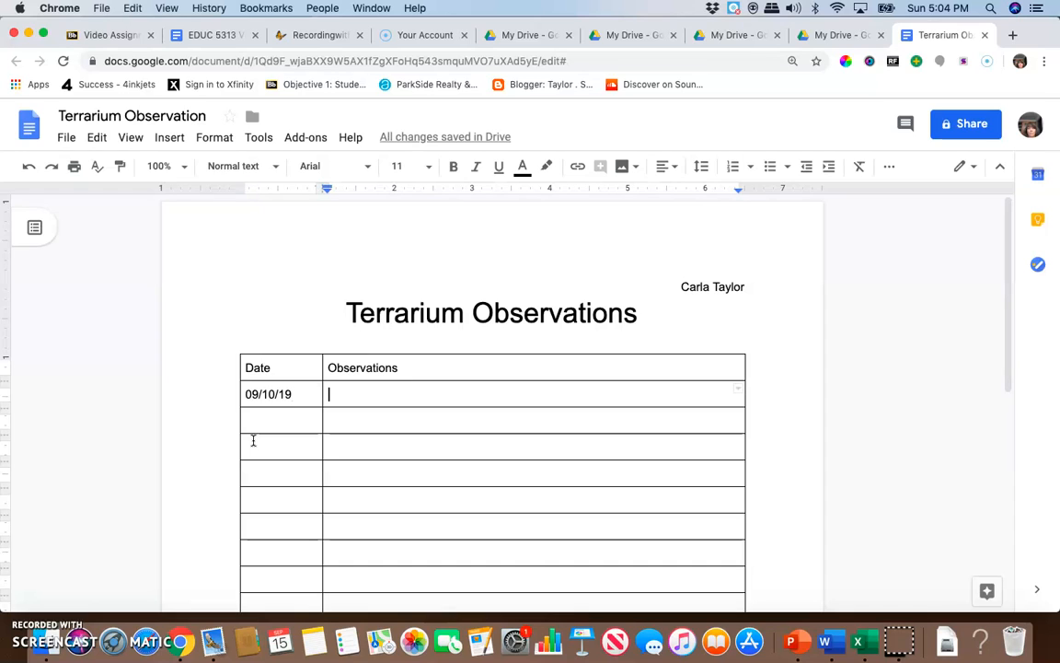
text(Creation)
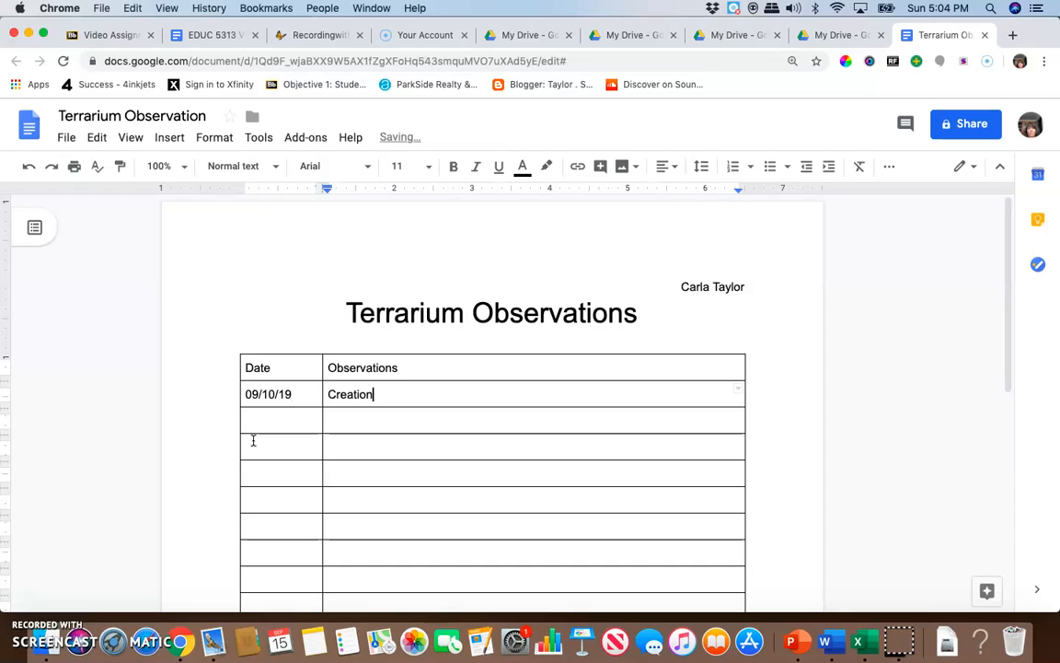
text(: )
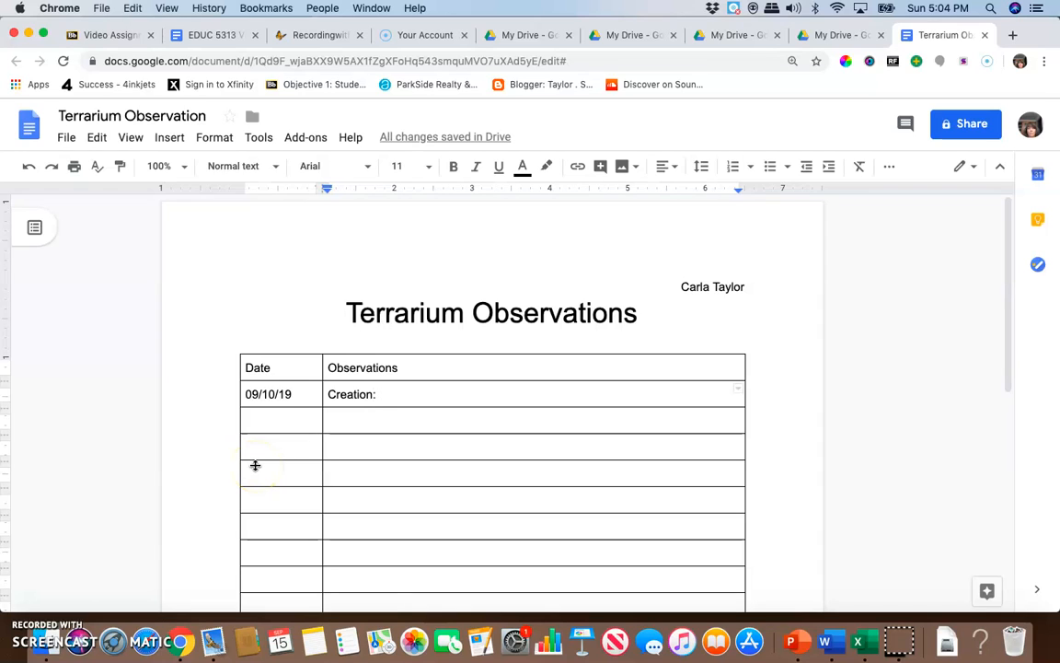
text(2 )
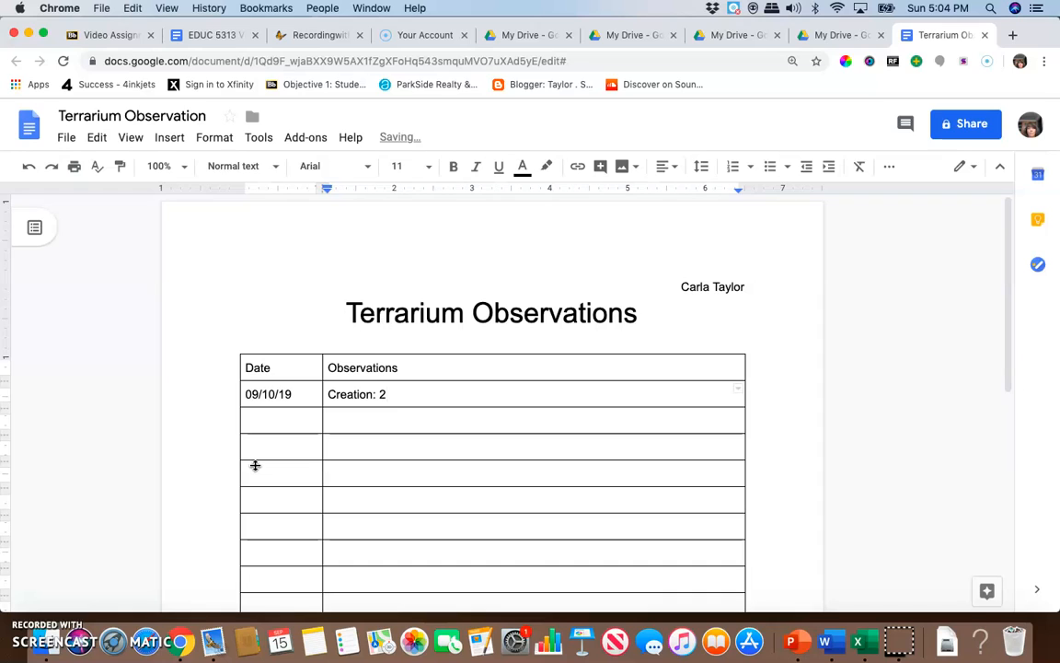
text(cm charcoal, 2 cm gravel)
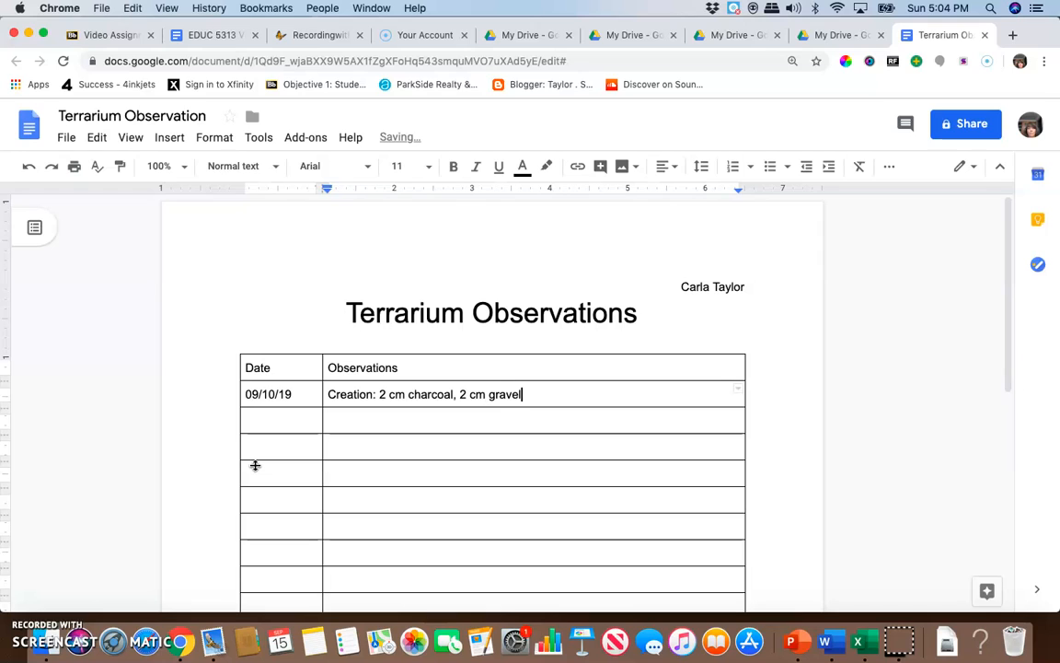
text(, 3 inches of soil)
key(BackSpace)
text(l,)
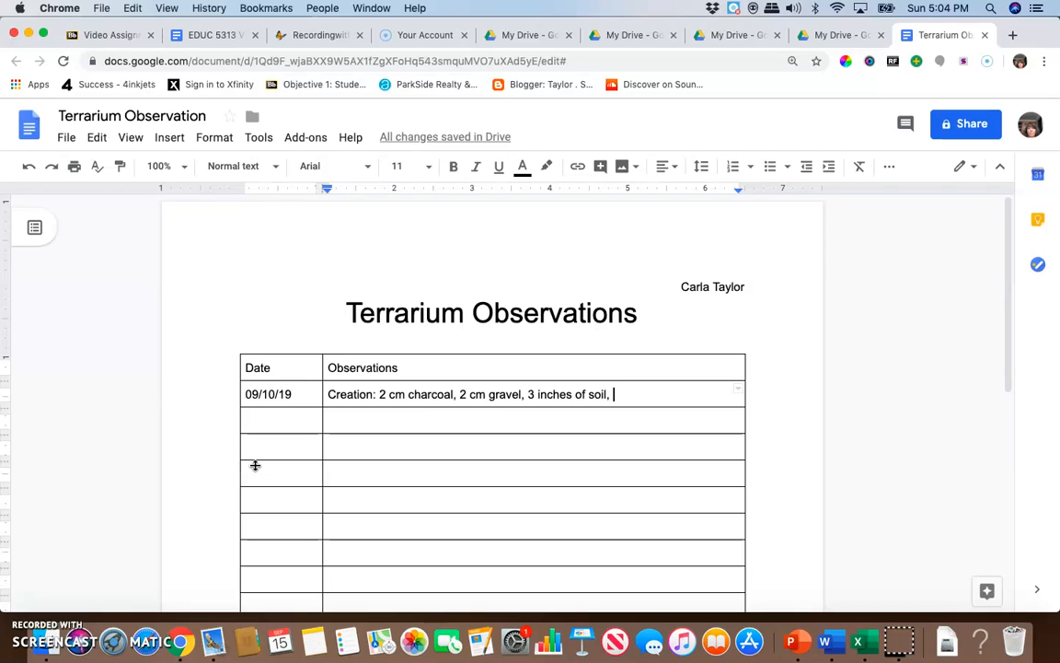
text( 3)
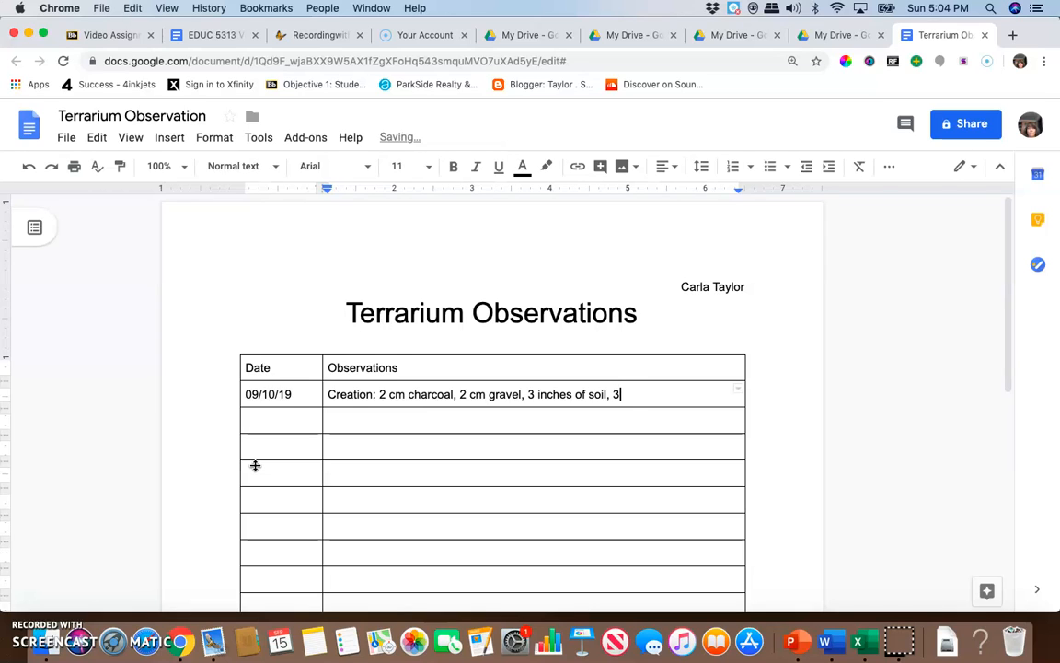
text( crickets, 5 plant po)
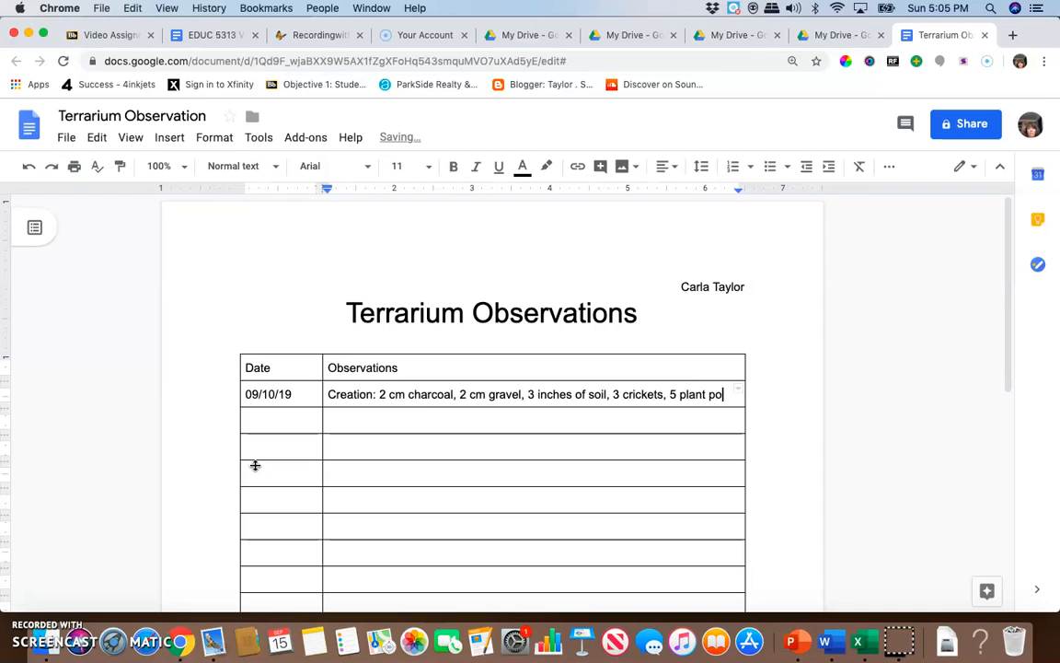
text(ds, water i)
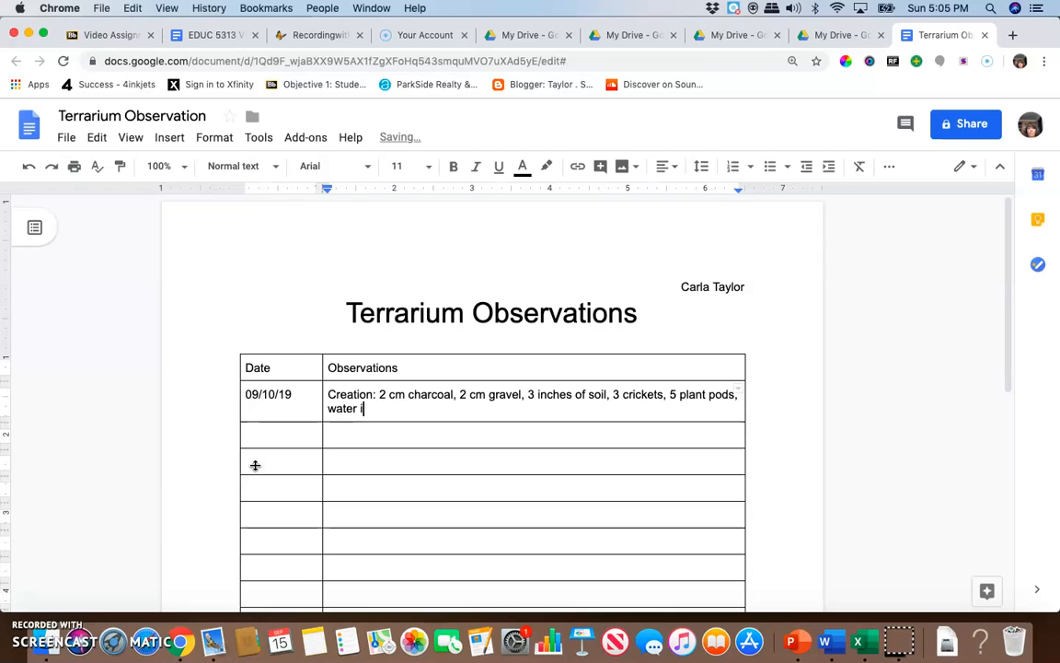
text(n a 20 oz. plastic b)
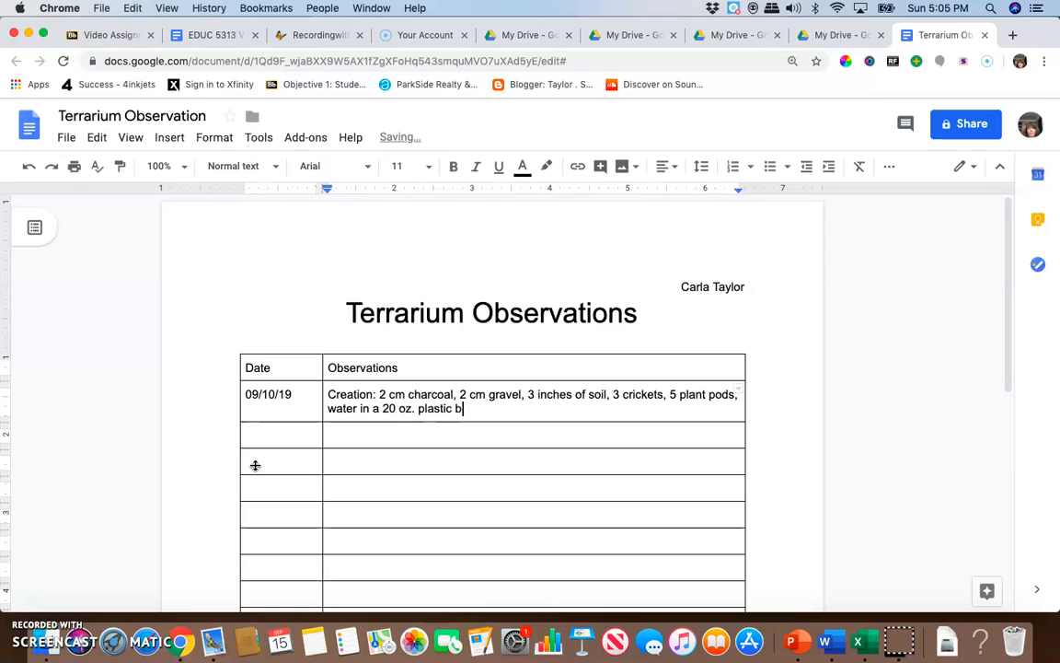
text(ottle.)
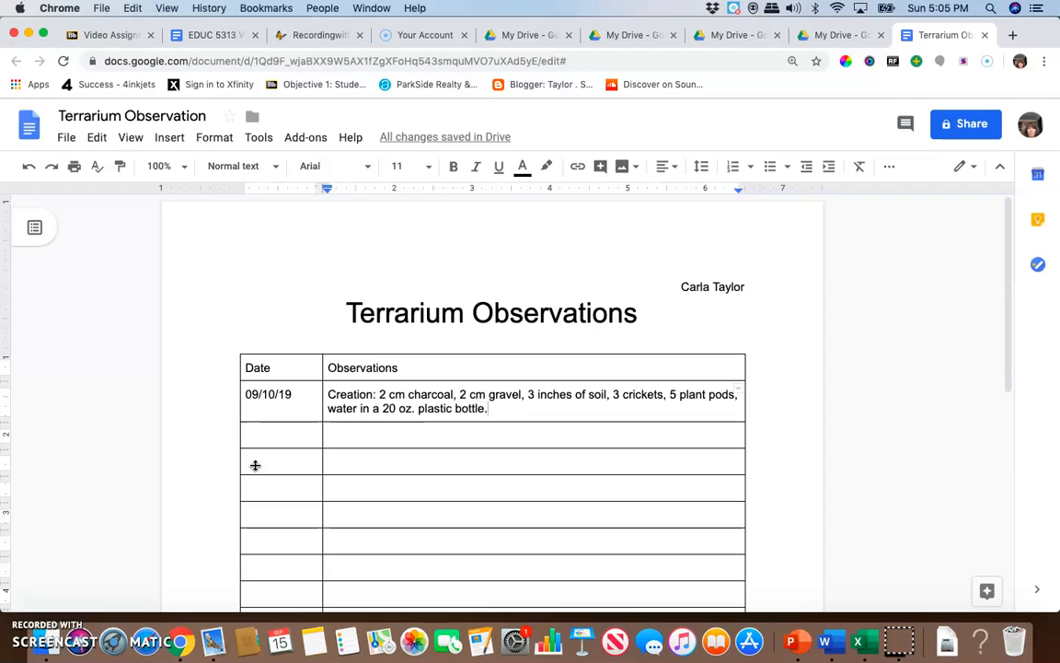
Step: Fill the next row with date 09/12/19 and observation "2 live crickets, 1 dead cricket, 4 plant pods sprouted roots, soil was moist,"
click(278, 440)
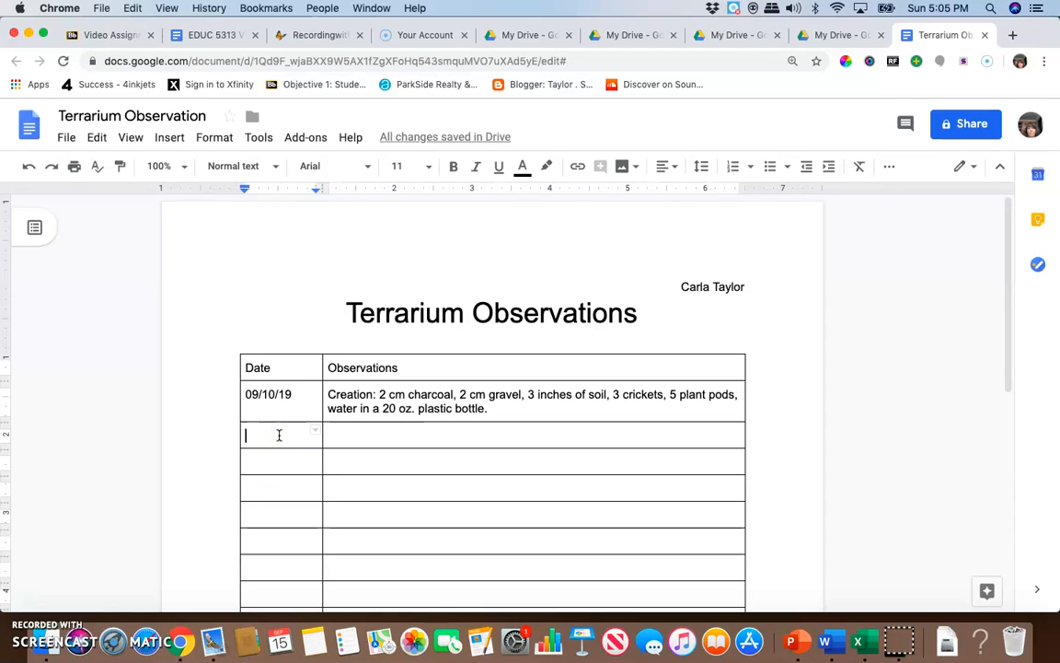
text(09/12/19)
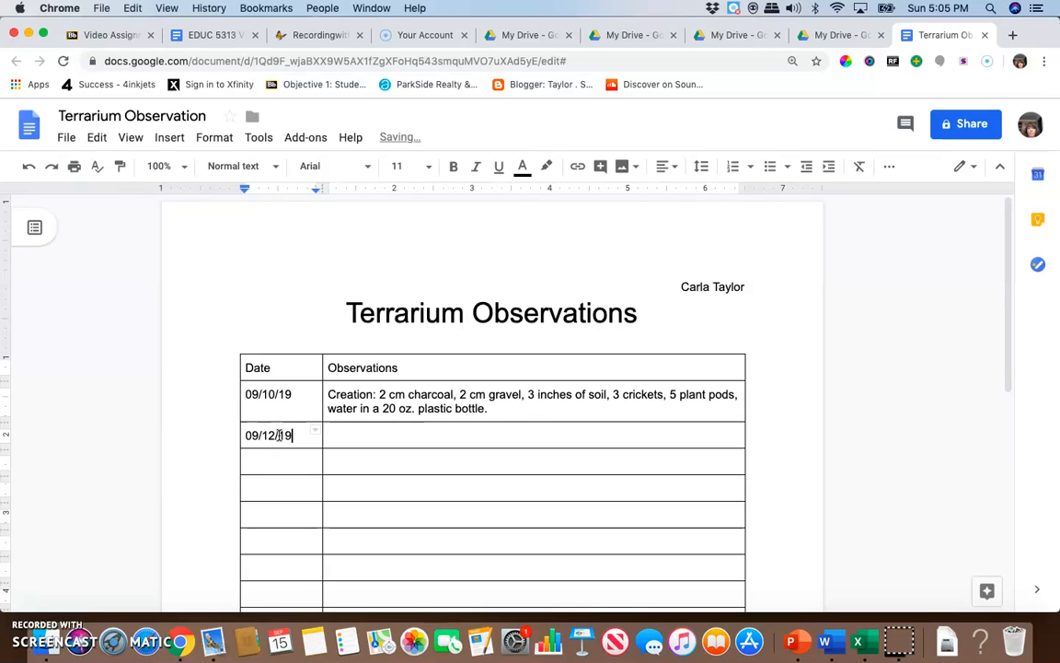
key(Tab)
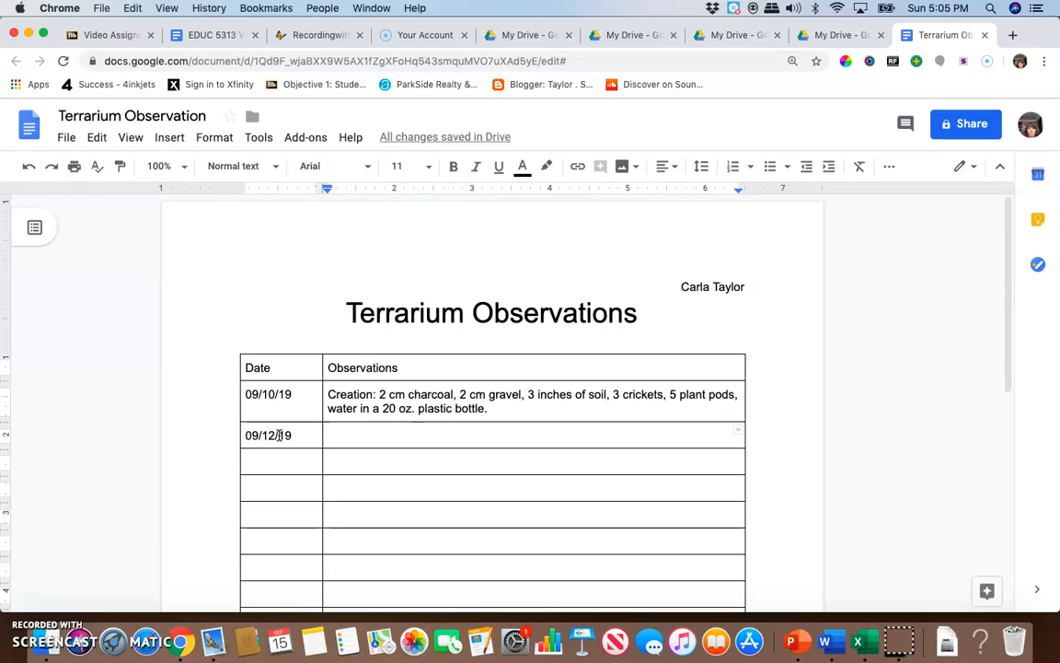
text(2 live crickets,)
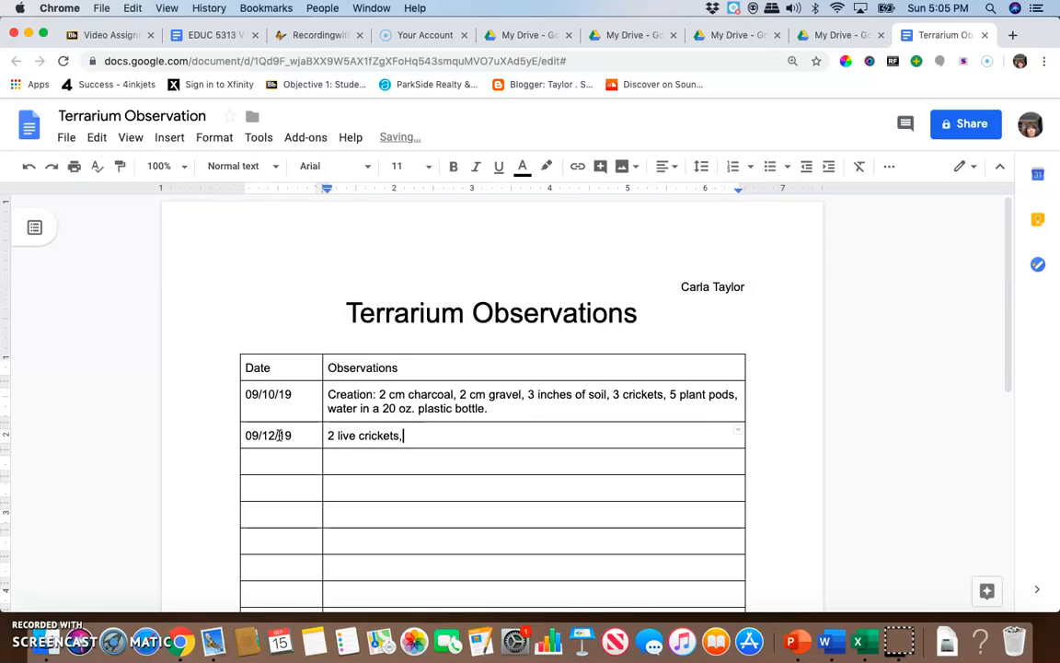
text( 1 dead cricket,  4 plant pods sprouted roots)
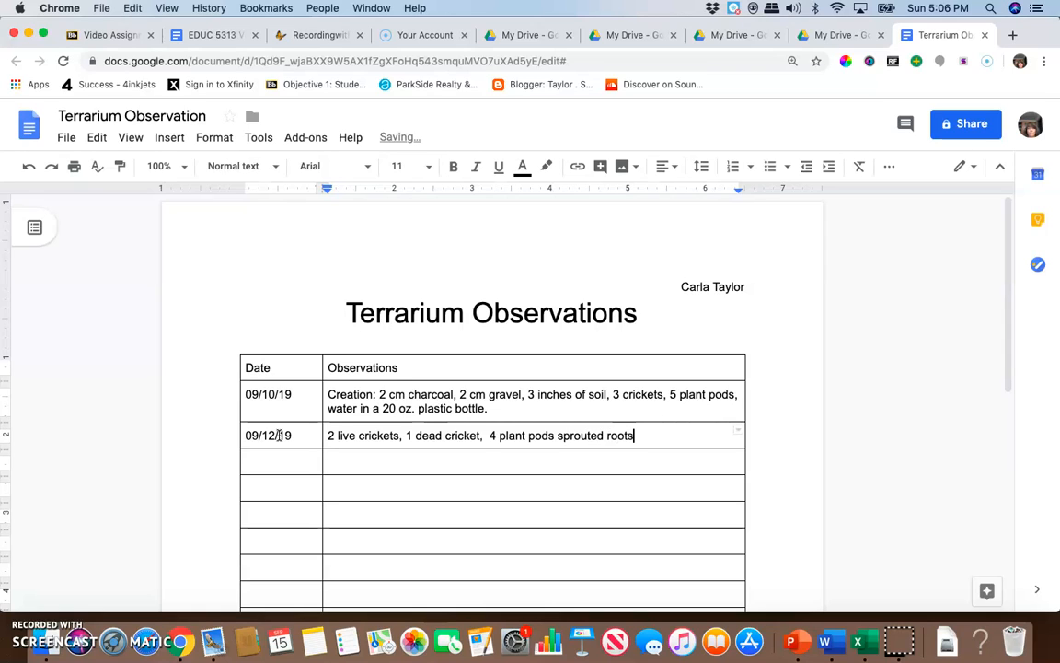
text(, soil was moist)
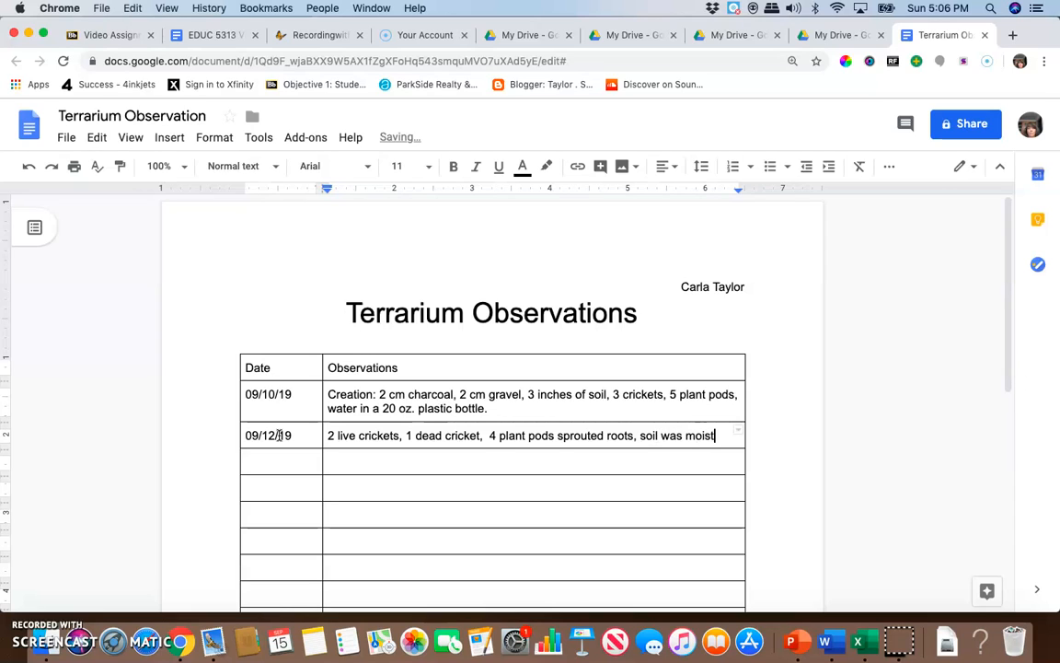
text(,)
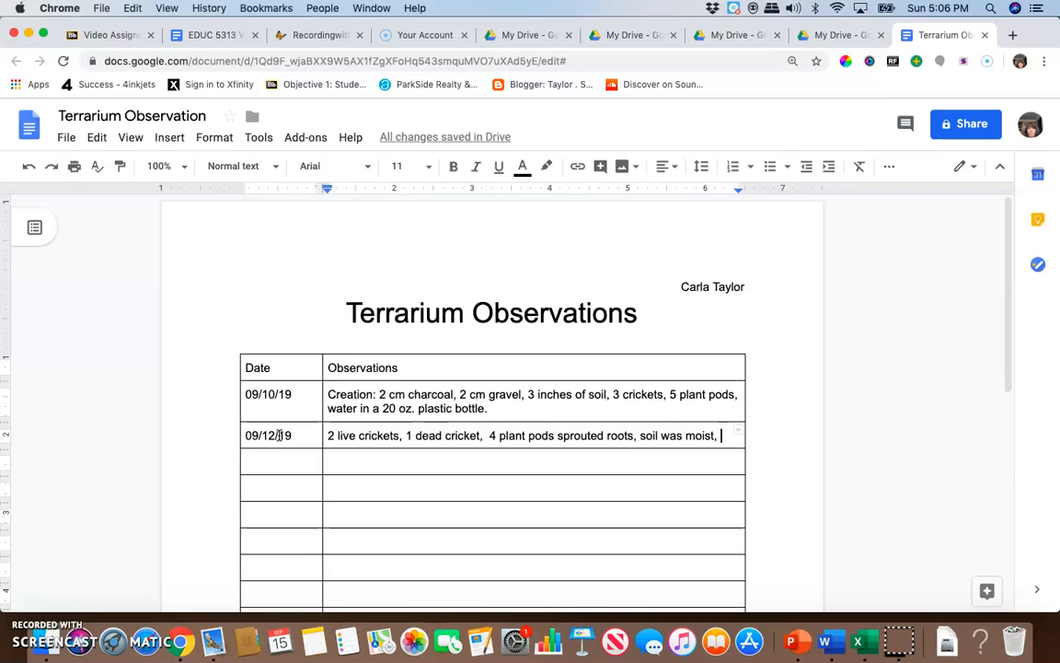
Step: Add two empty rows at the end of the observations table
key(Down)
key(Down)
key(Down)
key(Down)
key(Down)
key(Down)
key(Down)
key(Down)
key(Down)
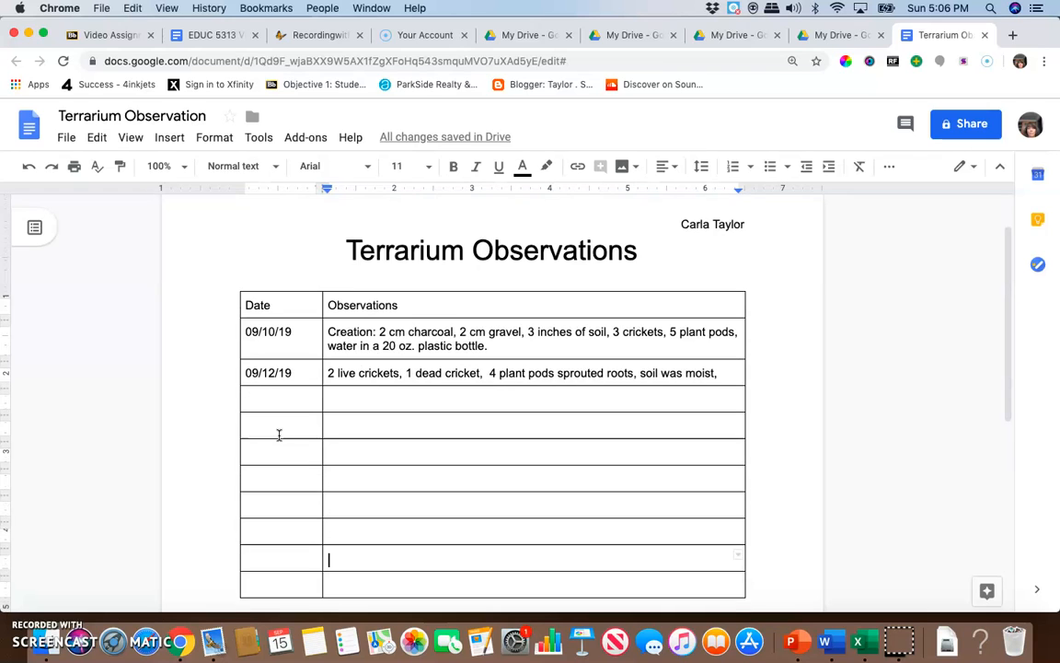
key(Up)
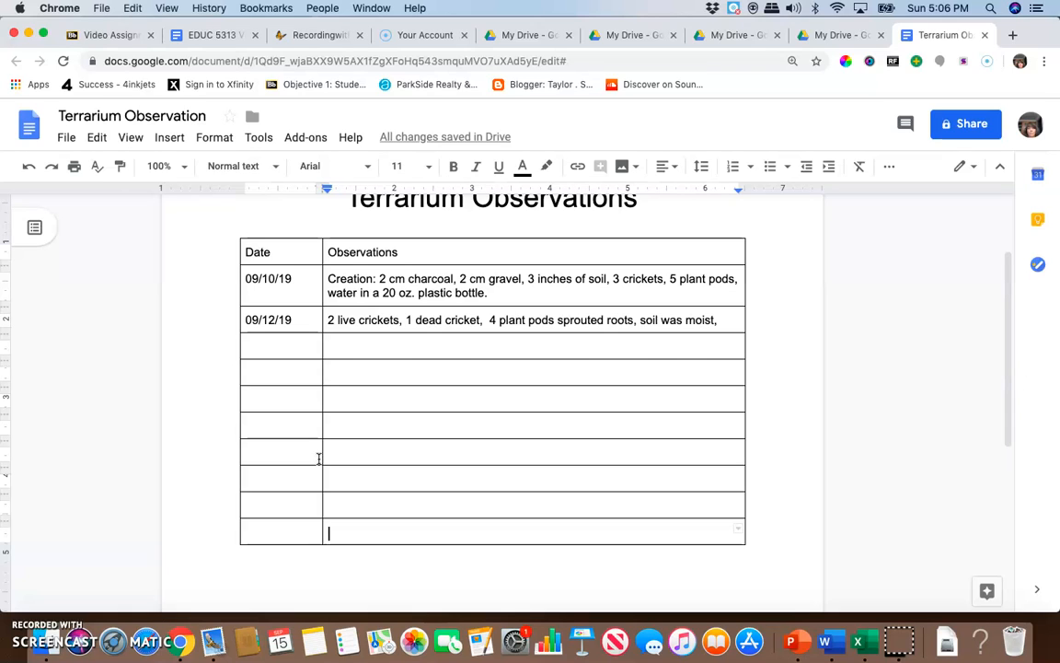
key(Tab)
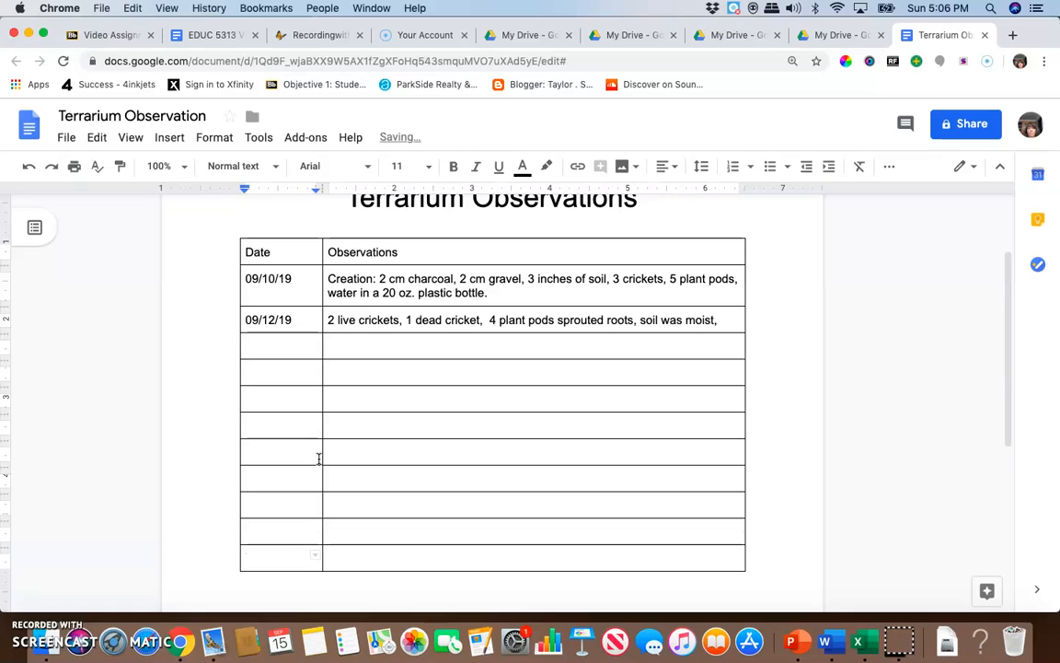
key(Tab)
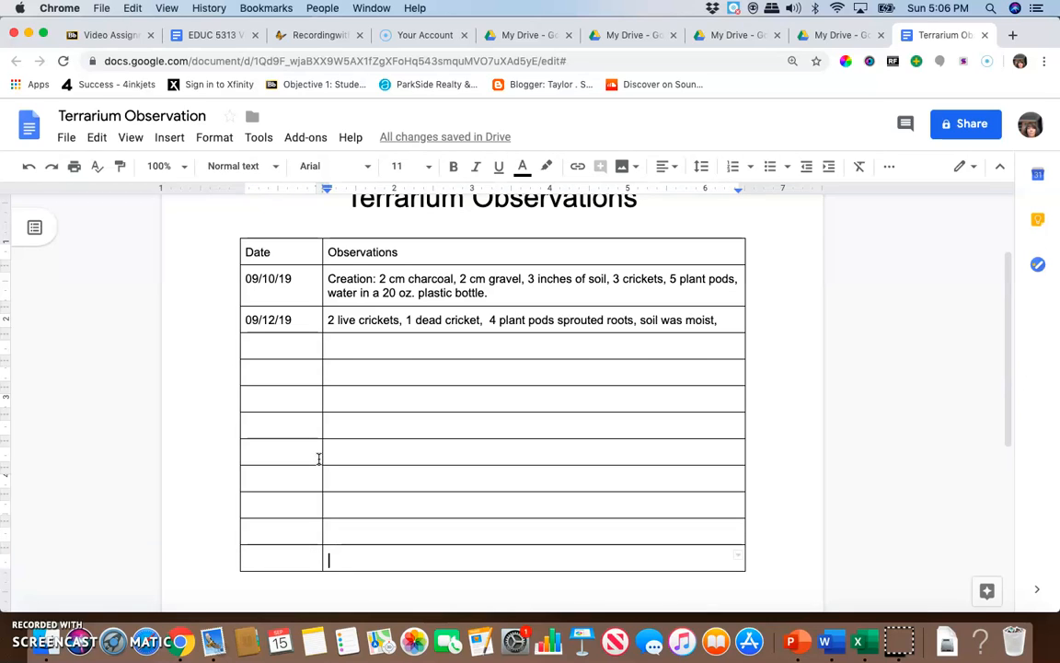
key(Tab)
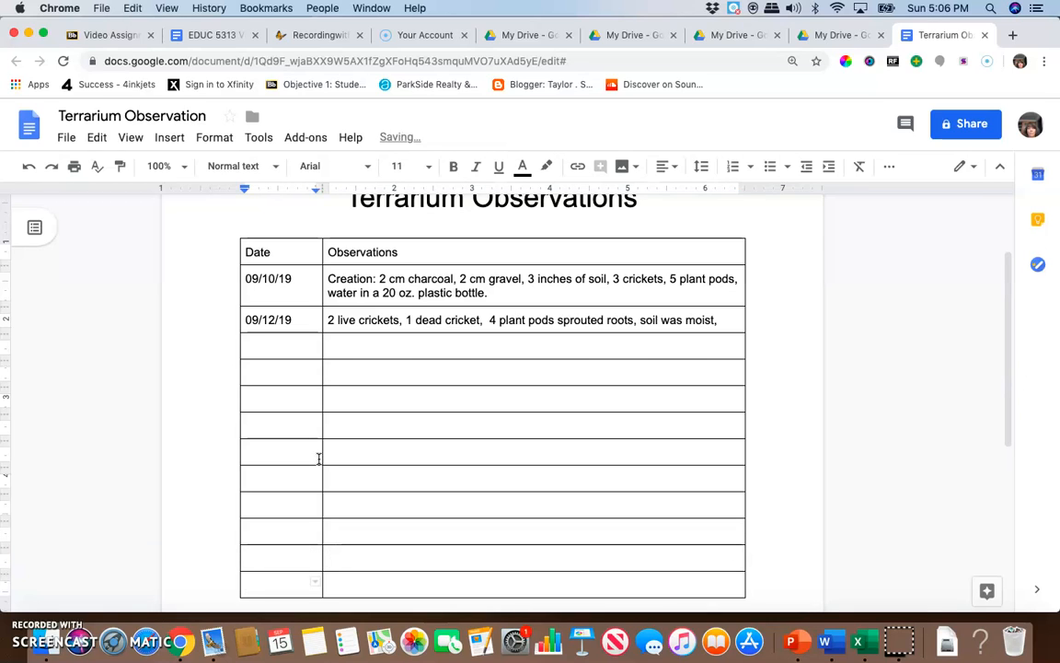